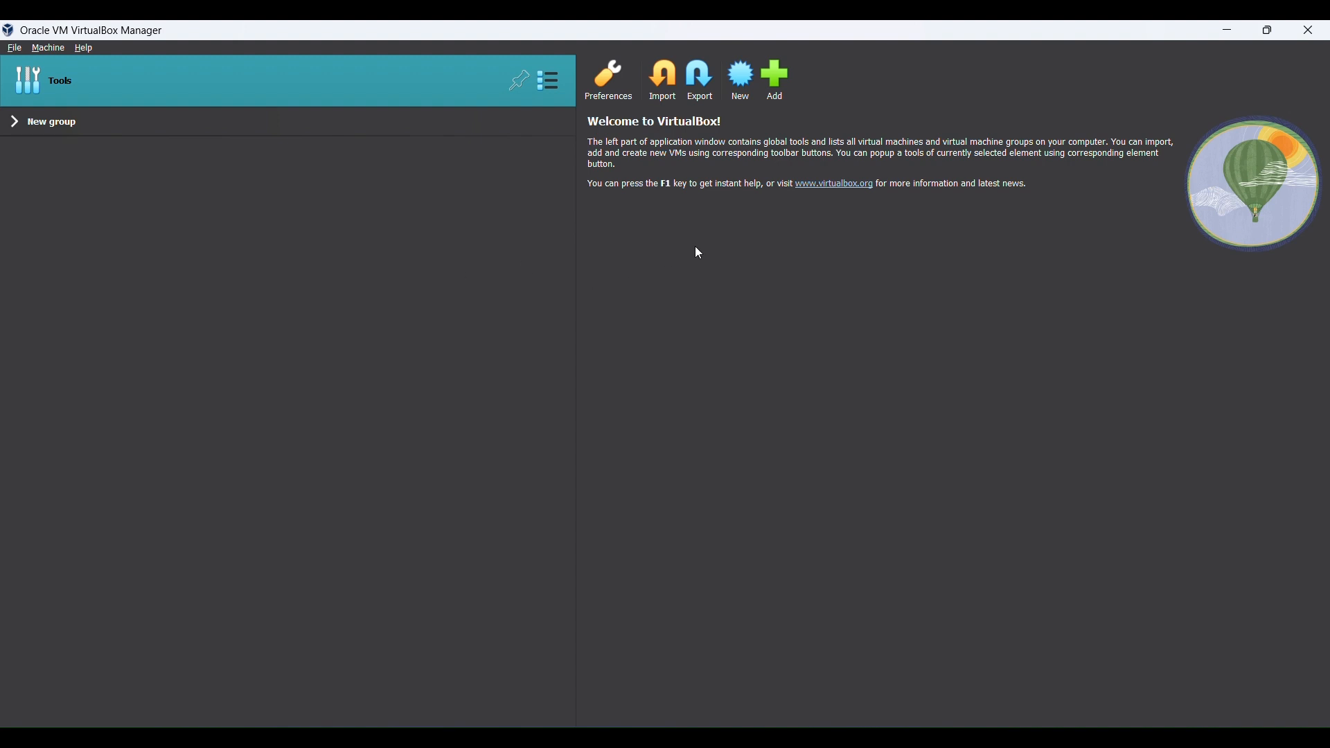
Open the Create Virtual Machine wizard with the New toolbar button
{"action": "left_click", "coordinate": [742, 99]}
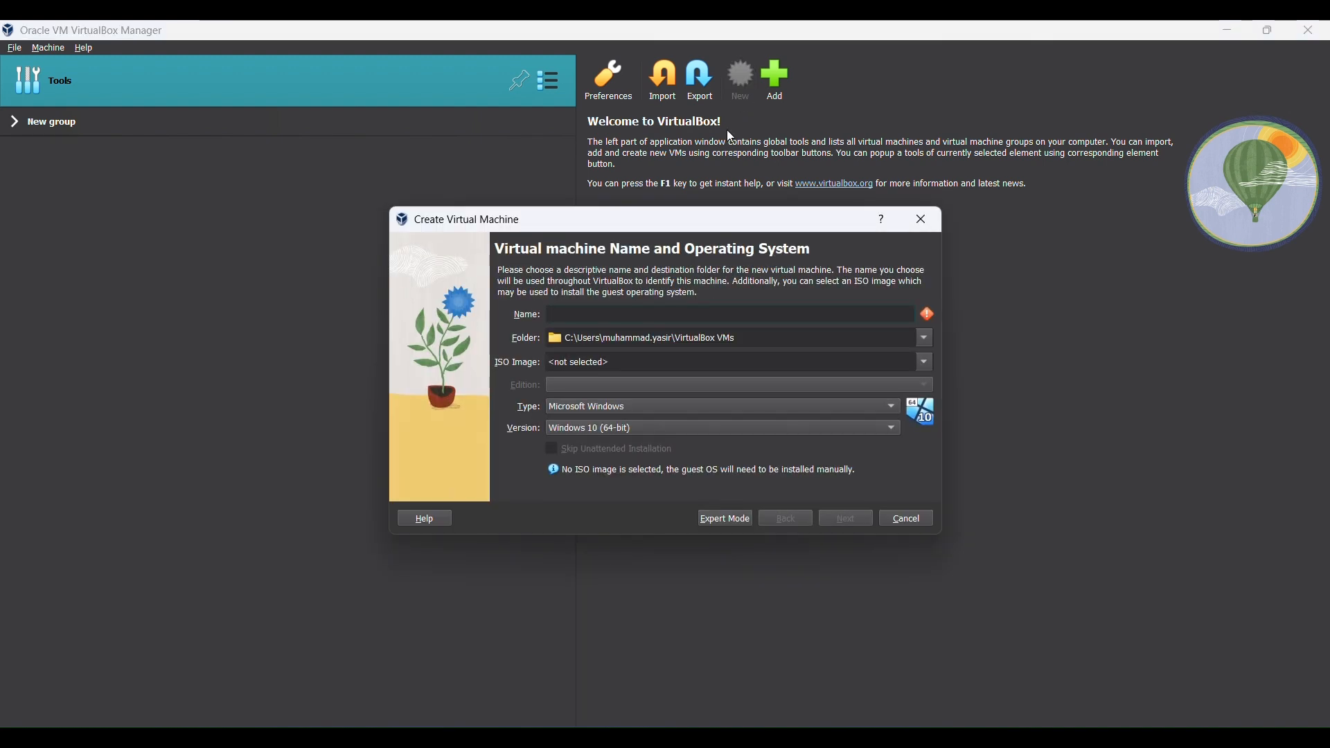
Name the VM Ubuntu, attach ubuntu-22.04-desktop-amd64.iso, and skip unattended installation
{"action": "type", "text": "Ubuntu"}
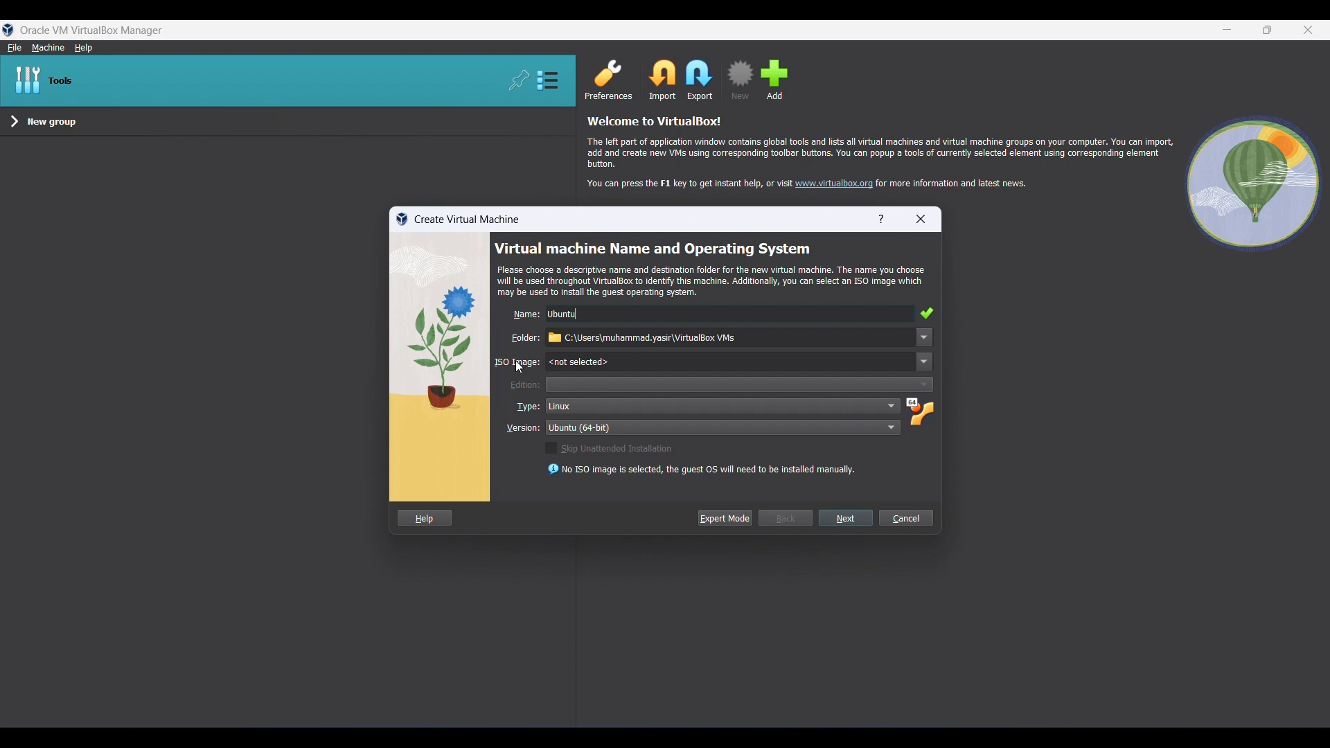
{"action": "left_click", "coordinate": [925, 363]}
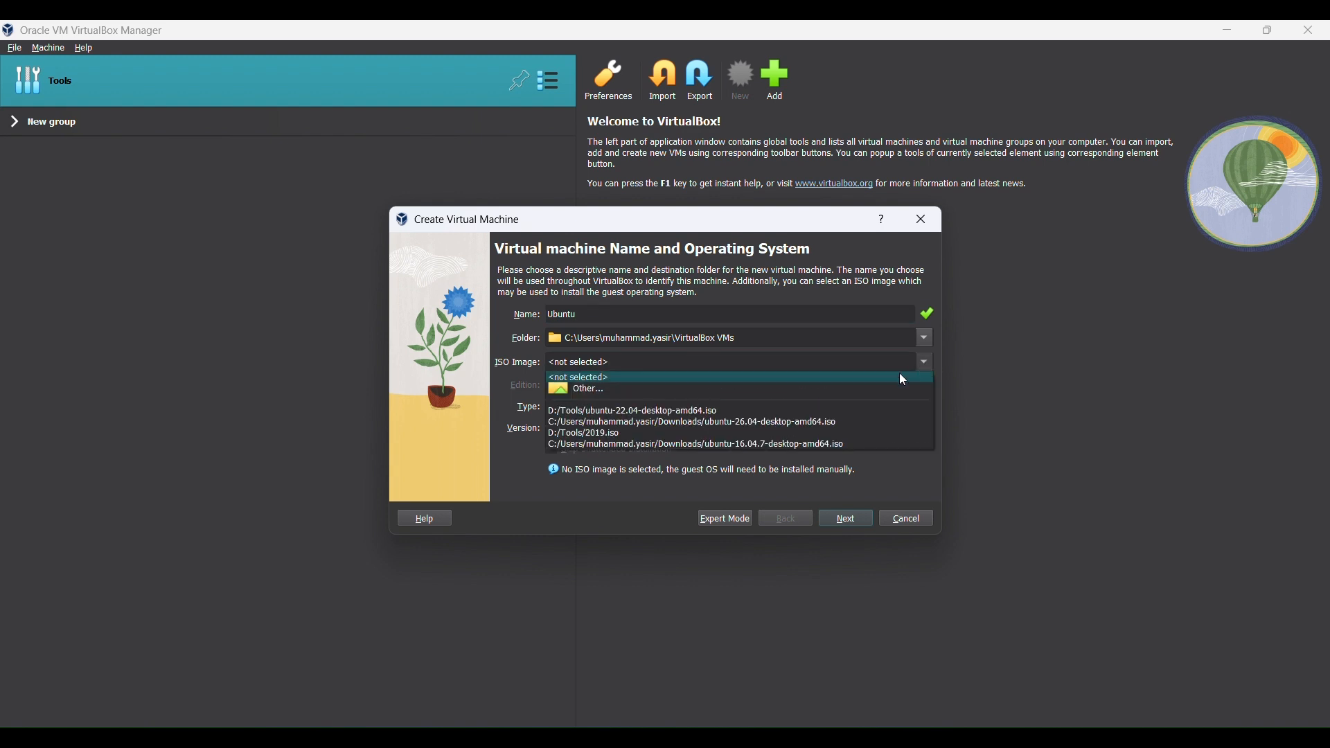
{"action": "left_click", "coordinate": [705, 412]}
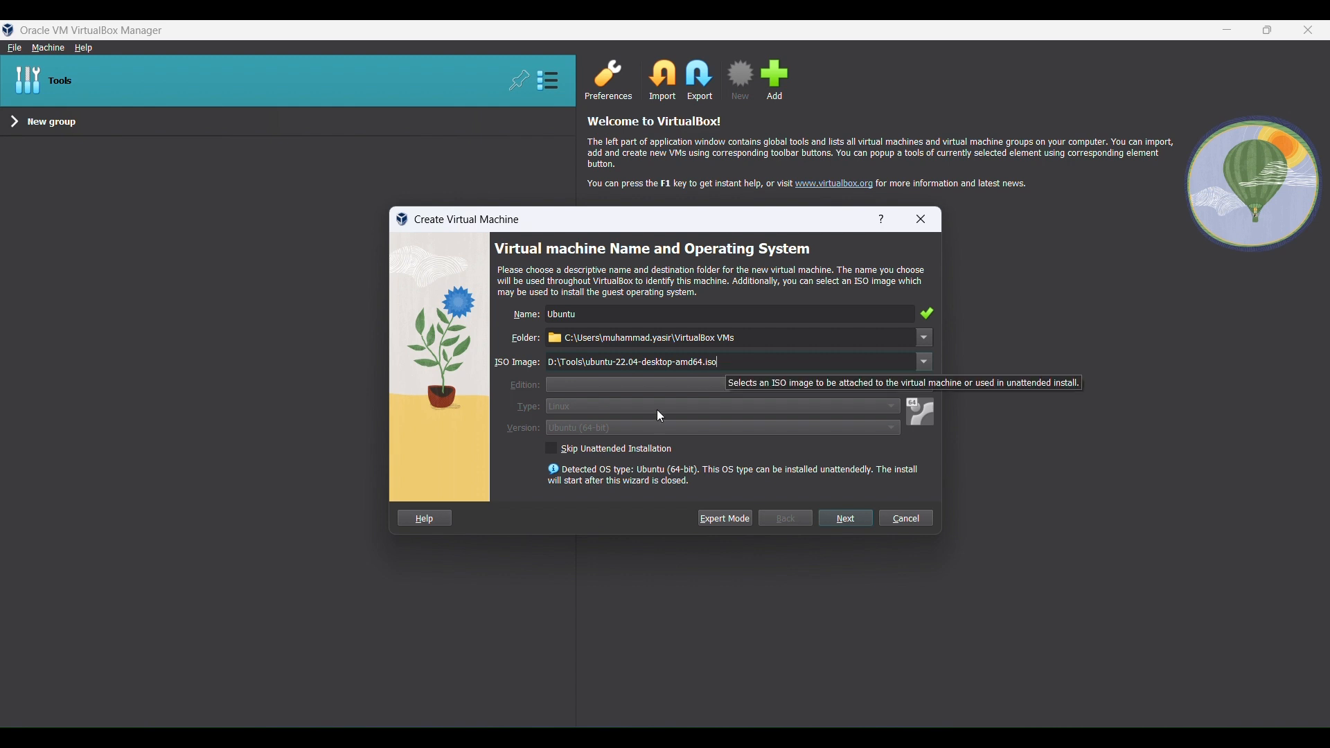
{"action": "left_click", "coordinate": [557, 456]}
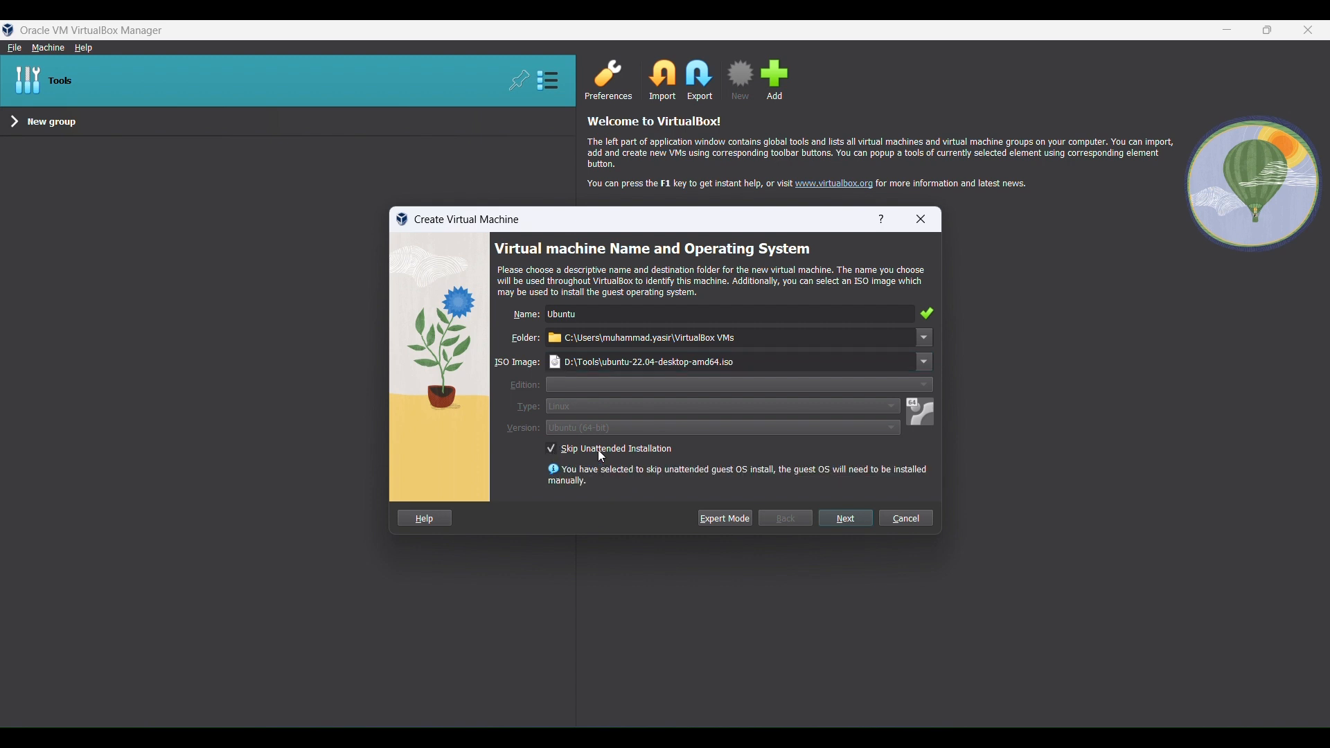
{"action": "left_click", "coordinate": [850, 525]}
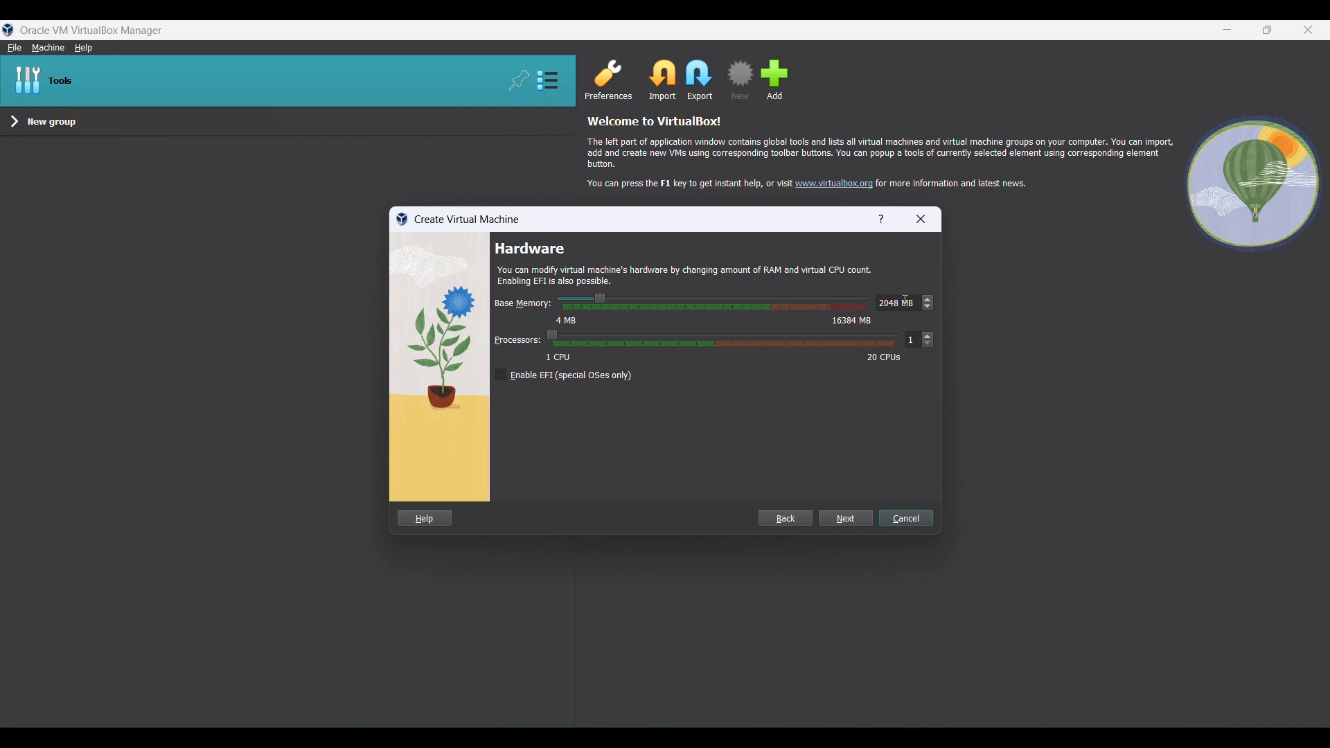
Set base memory to 4096 MB and raise the processor count to 4
{"action": "left_click_drag", "start_coordinate": [902, 303], "coordinate": [875, 306]}
{"action": "type", "text": "4096"}
{"action": "left_click", "coordinate": [929, 337]}
{"action": "left_click", "coordinate": [929, 337]}
{"action": "left_click", "coordinate": [929, 336]}
Set the new virtual hard disk size to 125 GB
{"action": "left_click", "coordinate": [848, 519]}
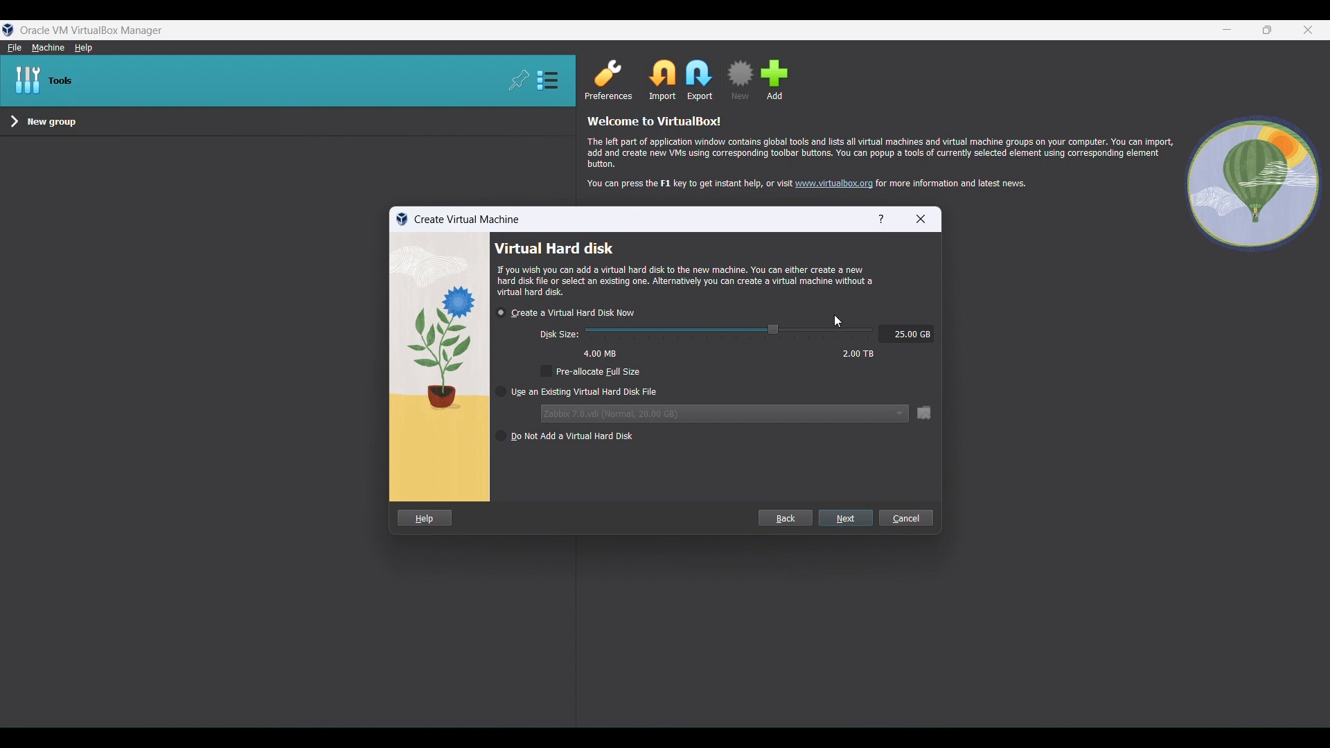
{"action": "left_click", "coordinate": [896, 335]}
{"action": "type", "text": "1"}
Review the Summary page and finish creating the Ubuntu VM
{"action": "left_click", "coordinate": [847, 521]}
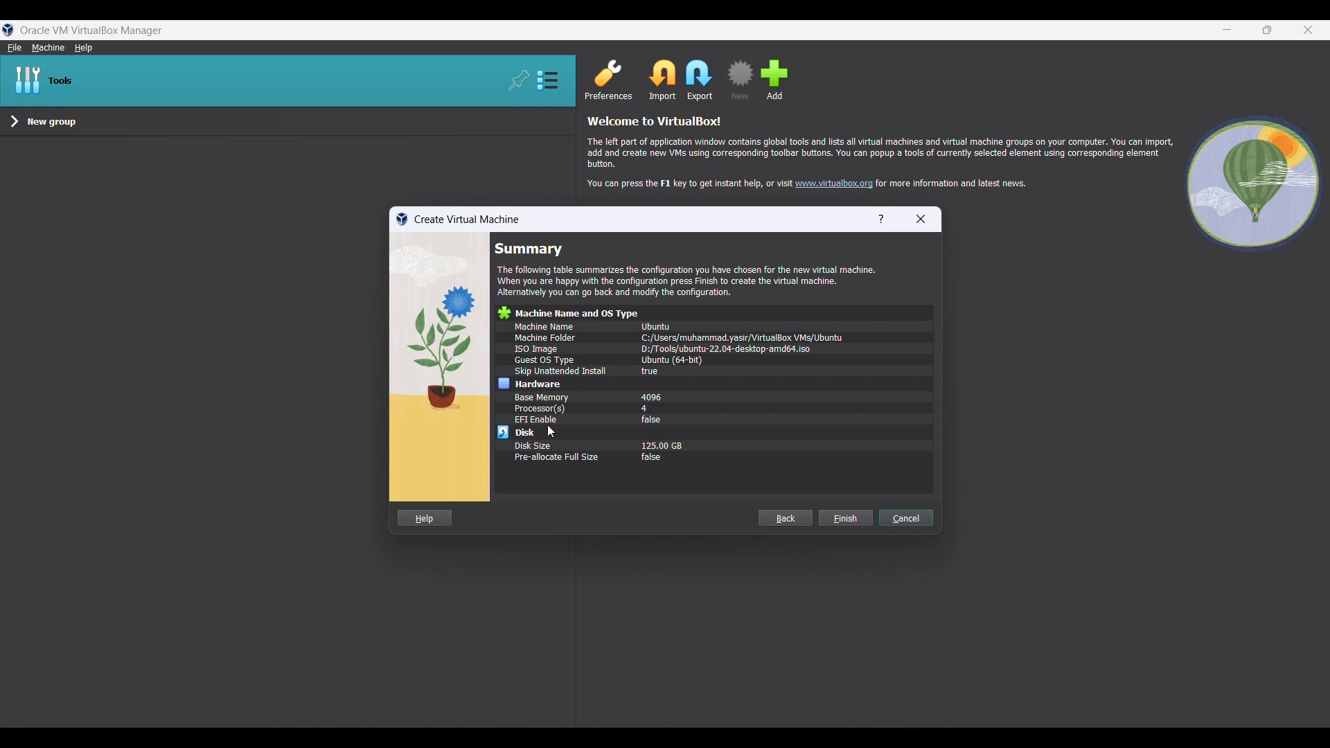
{"action": "left_click", "coordinate": [847, 520]}
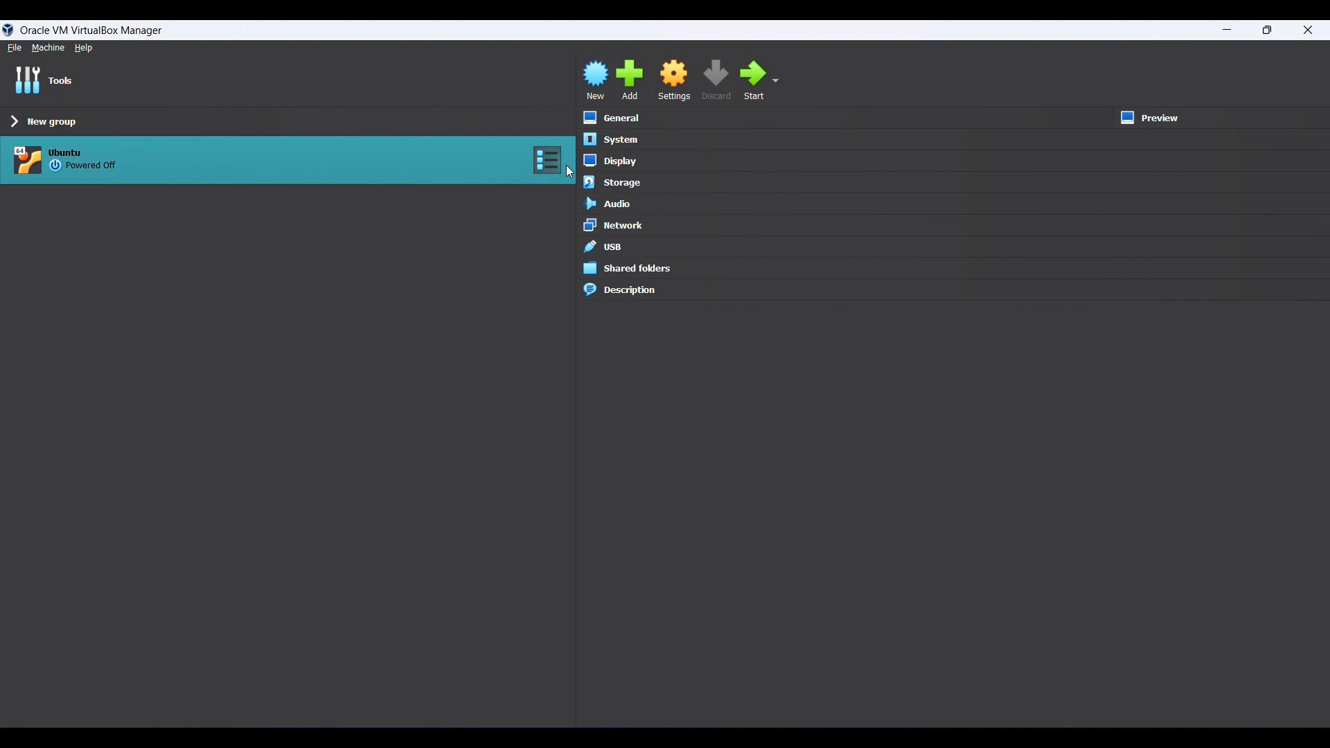
Start the Ubuntu VM maximized, boot Try or Install Ubuntu, and choose Install Ubuntu
{"action": "left_click", "coordinate": [756, 96]}
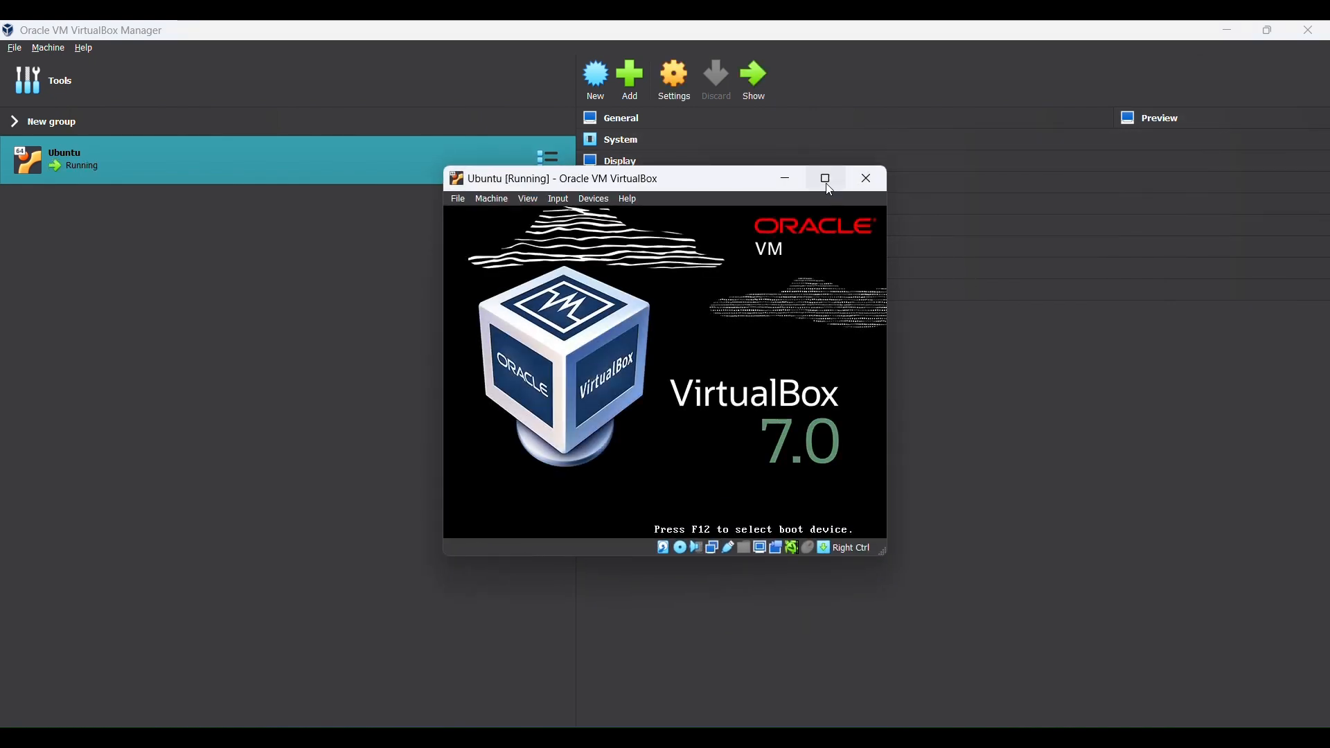
{"action": "left_click", "coordinate": [826, 182]}
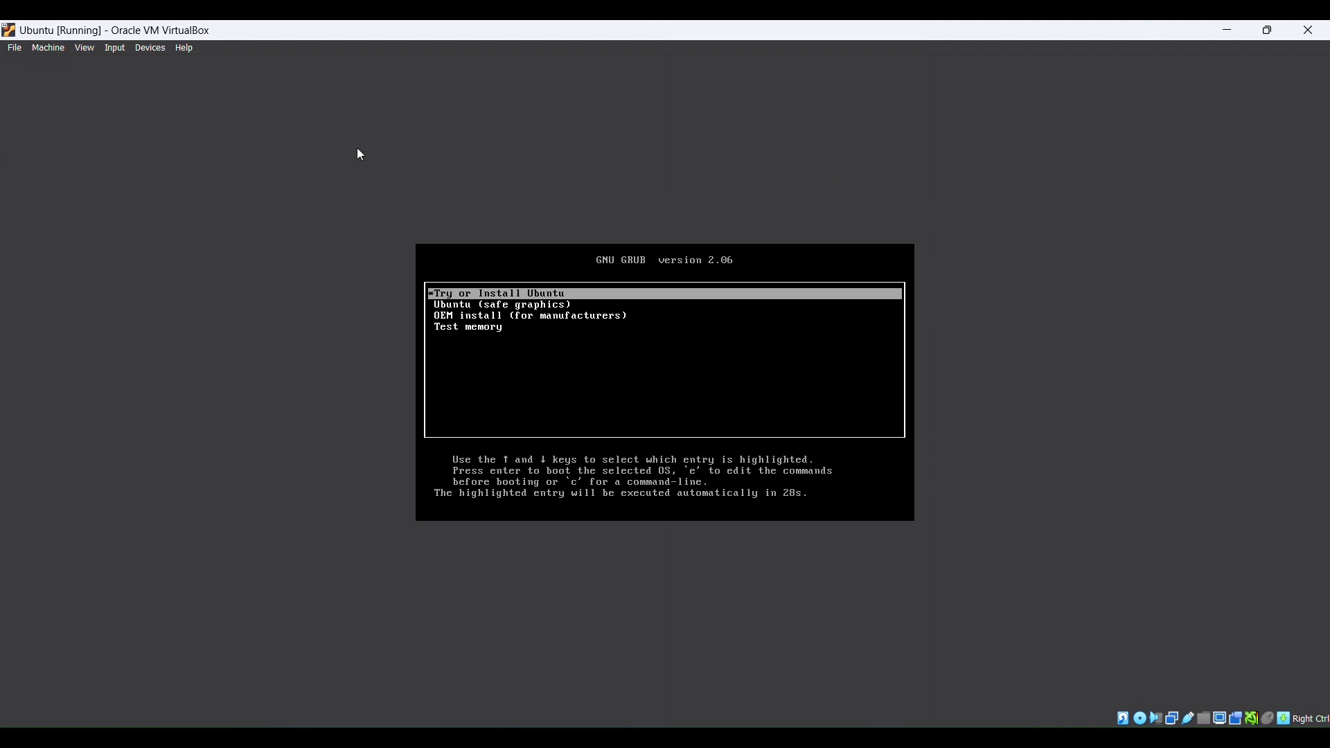
{"action": "left_click", "coordinate": [475, 297]}
{"action": "key", "text": "Return"}
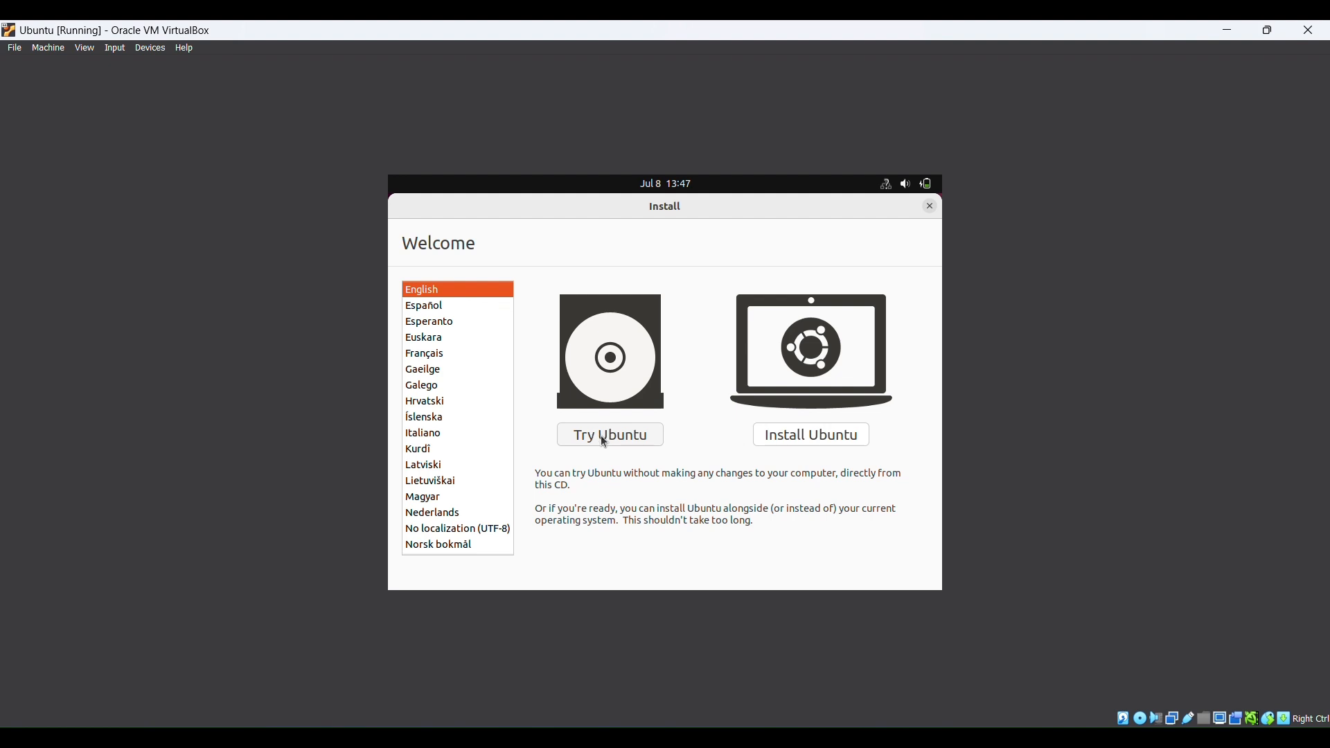
{"action": "left_click", "coordinate": [807, 440]}
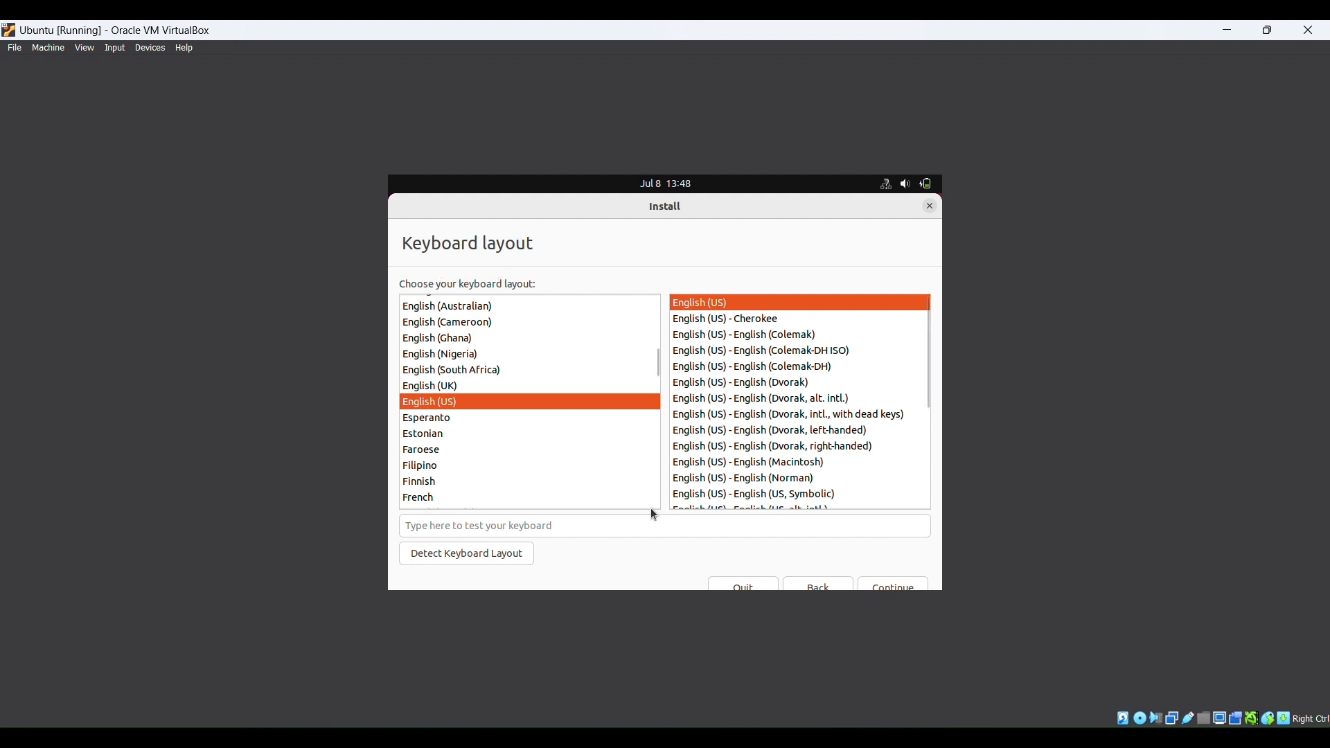
Keep the English (US) keyboard layout and continue
{"action": "left_click", "coordinate": [895, 586]}
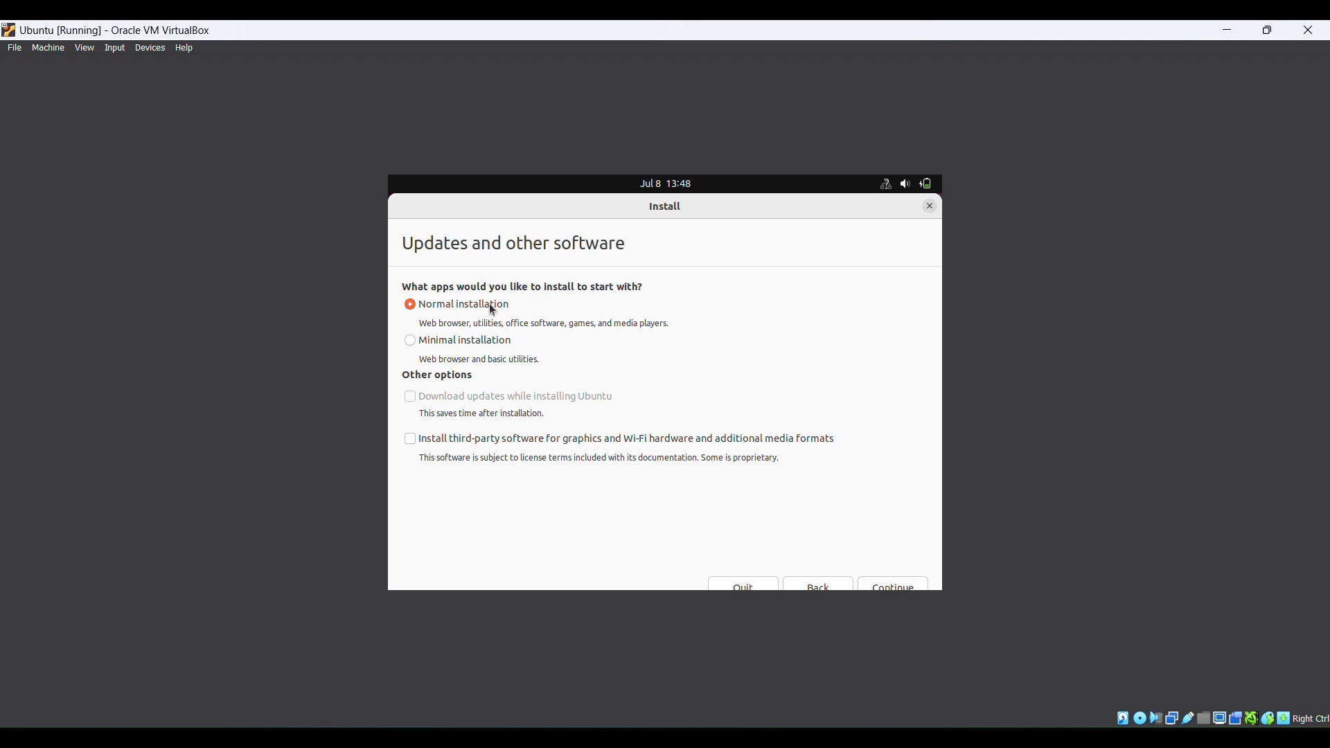
Keep Normal installation, then choose Erase disk and install Ubuntu
{"action": "left_click", "coordinate": [881, 587]}
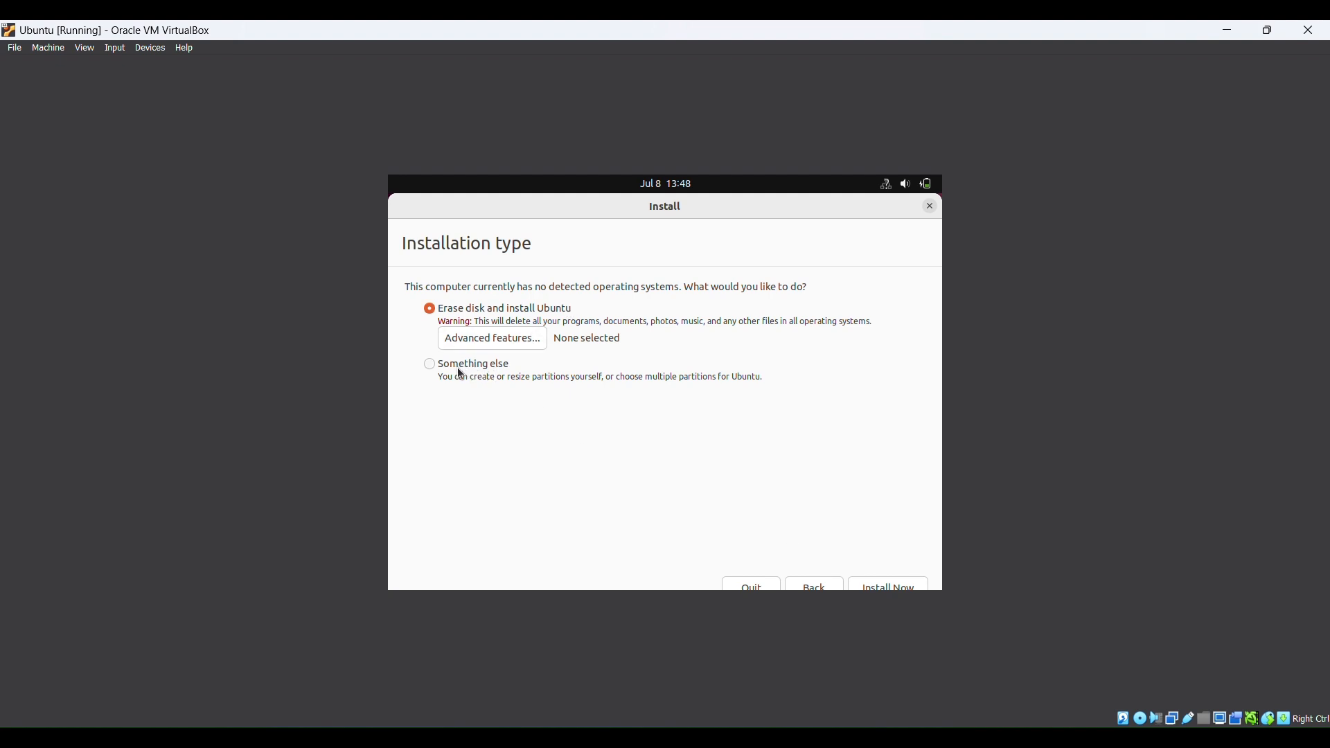
{"action": "left_click", "coordinate": [871, 584]}
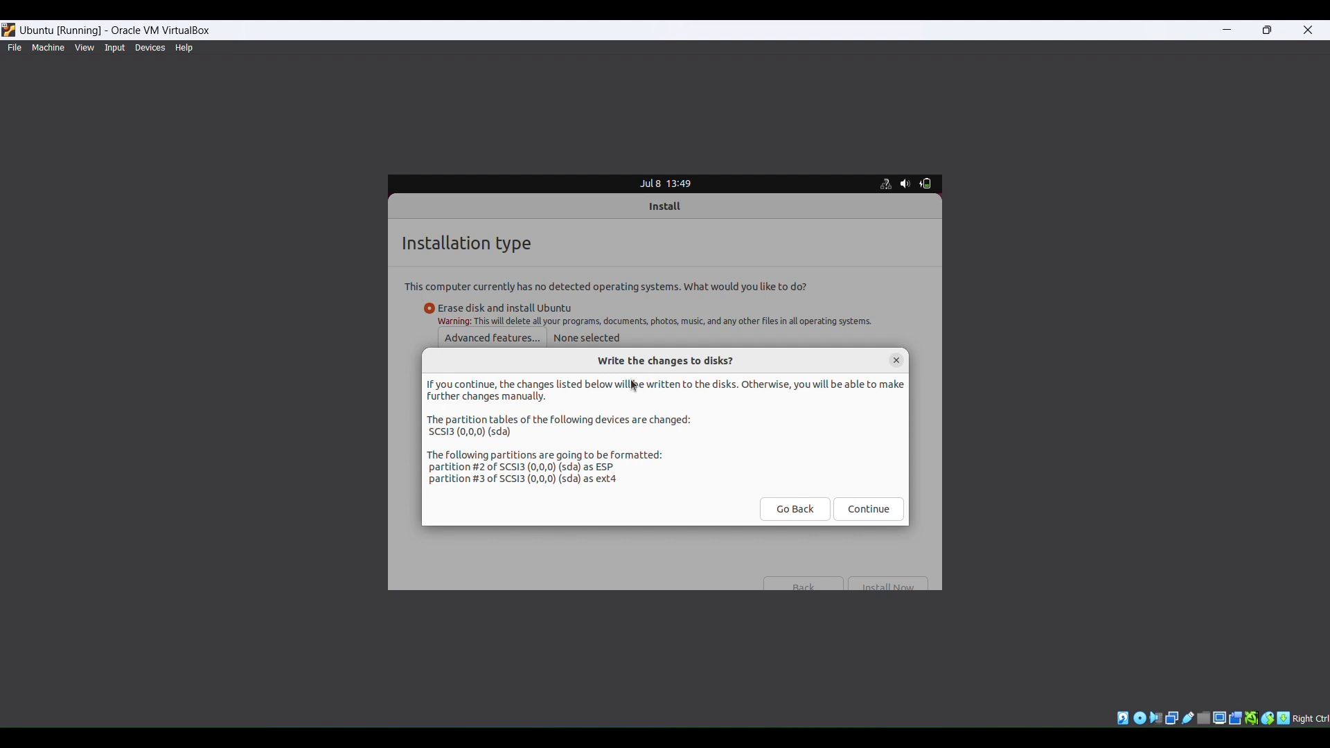
Confirm writing partition changes, then set the time zone to Pakistan Time
{"action": "left_click", "coordinate": [875, 507]}
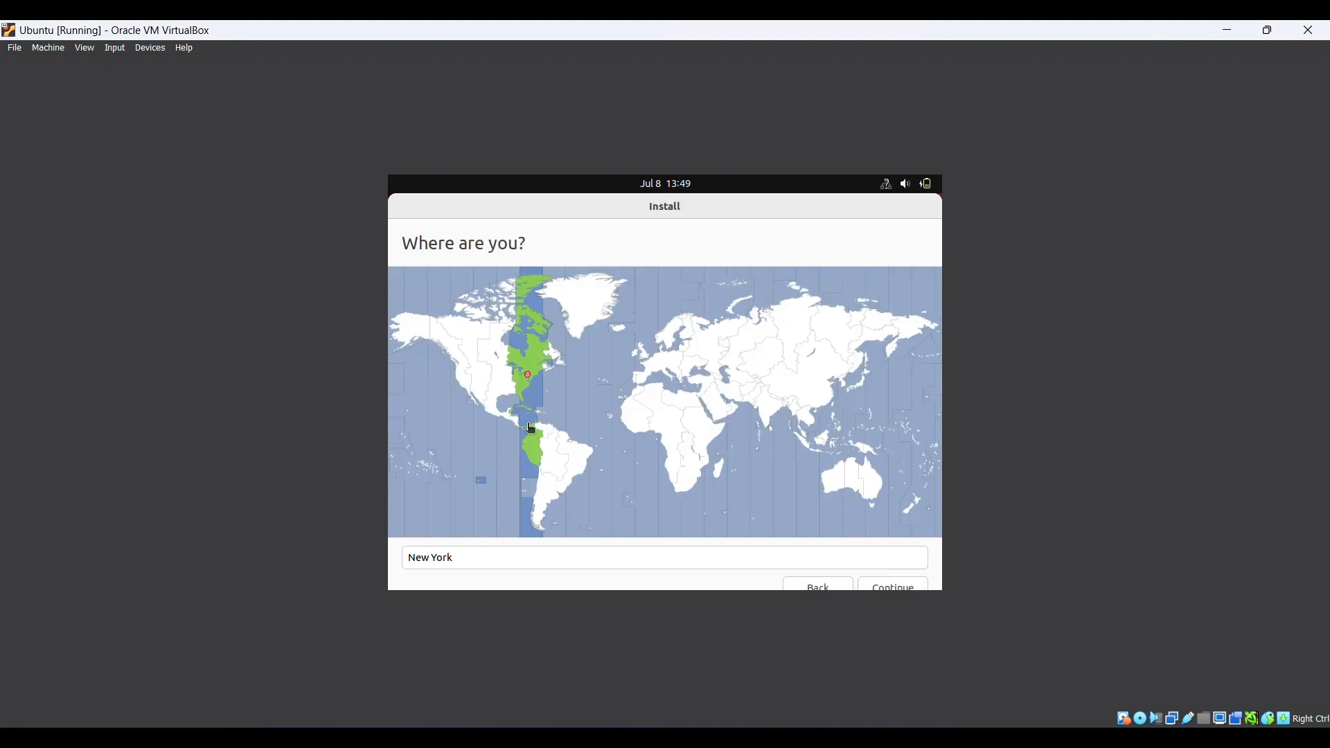
{"action": "left_click", "coordinate": [464, 568]}
{"action": "key", "text": "BackSpace"}
{"action": "key", "text": "BackSpace"}
{"action": "key", "text": "BackSpace"}
{"action": "key", "text": "BackSpace"}
{"action": "key", "text": "BackSpace"}
{"action": "key", "text": "BackSpace"}
{"action": "key", "text": "BackSpace"}
{"action": "key", "text": "BackSpace"}
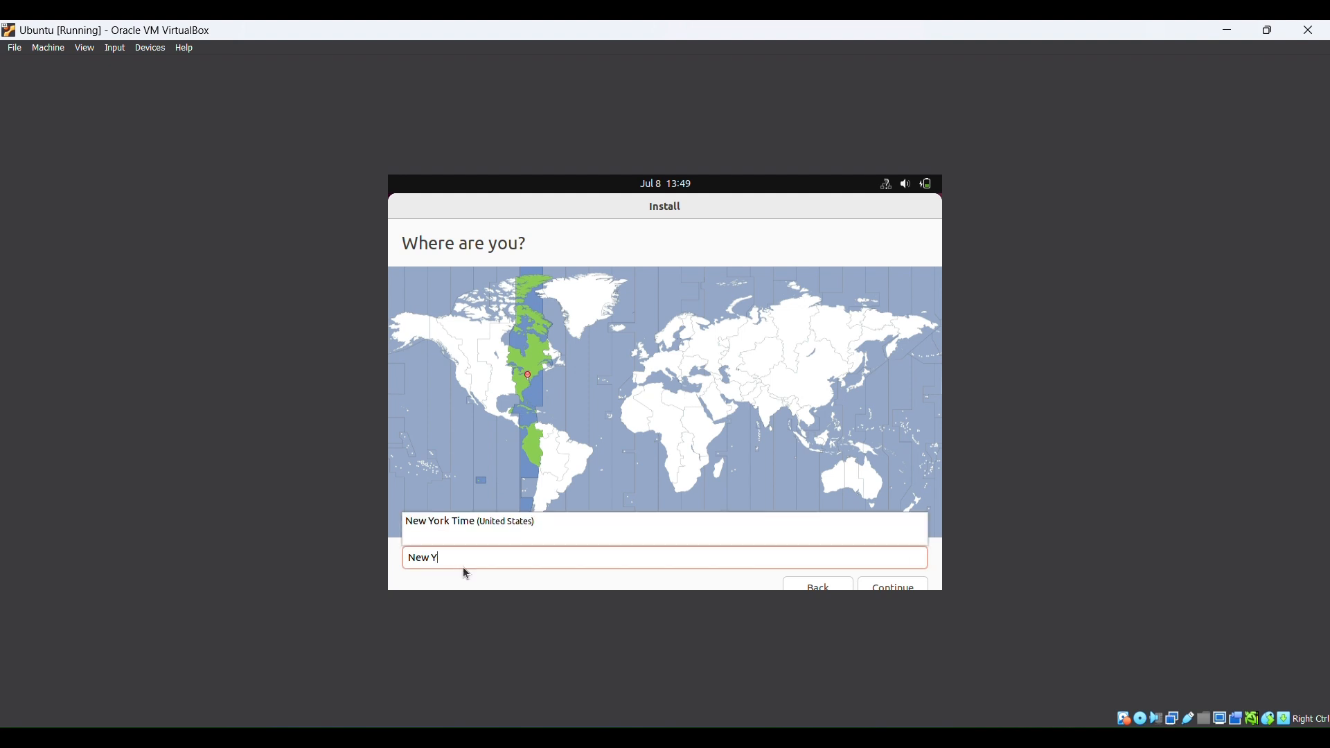
{"action": "type", "text": "pa"}
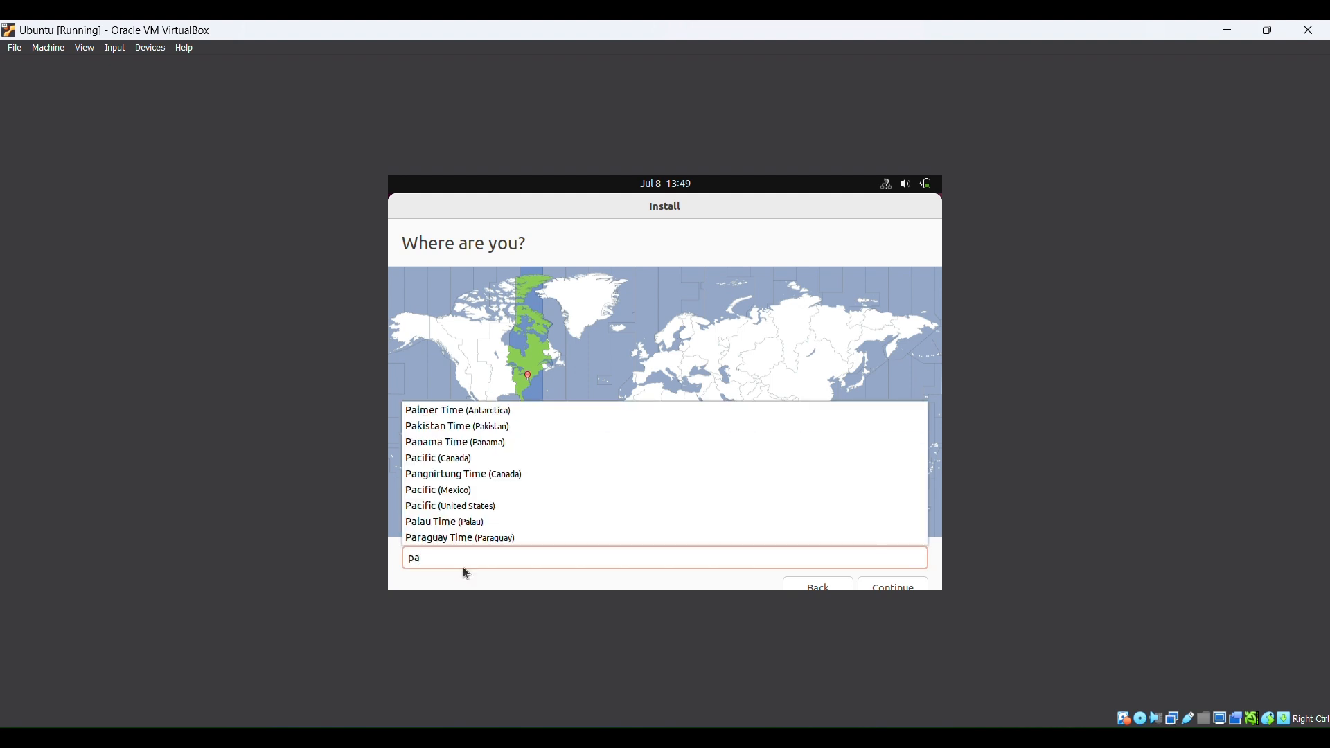
{"action": "key", "text": "Down"}
{"action": "key", "text": "Return"}
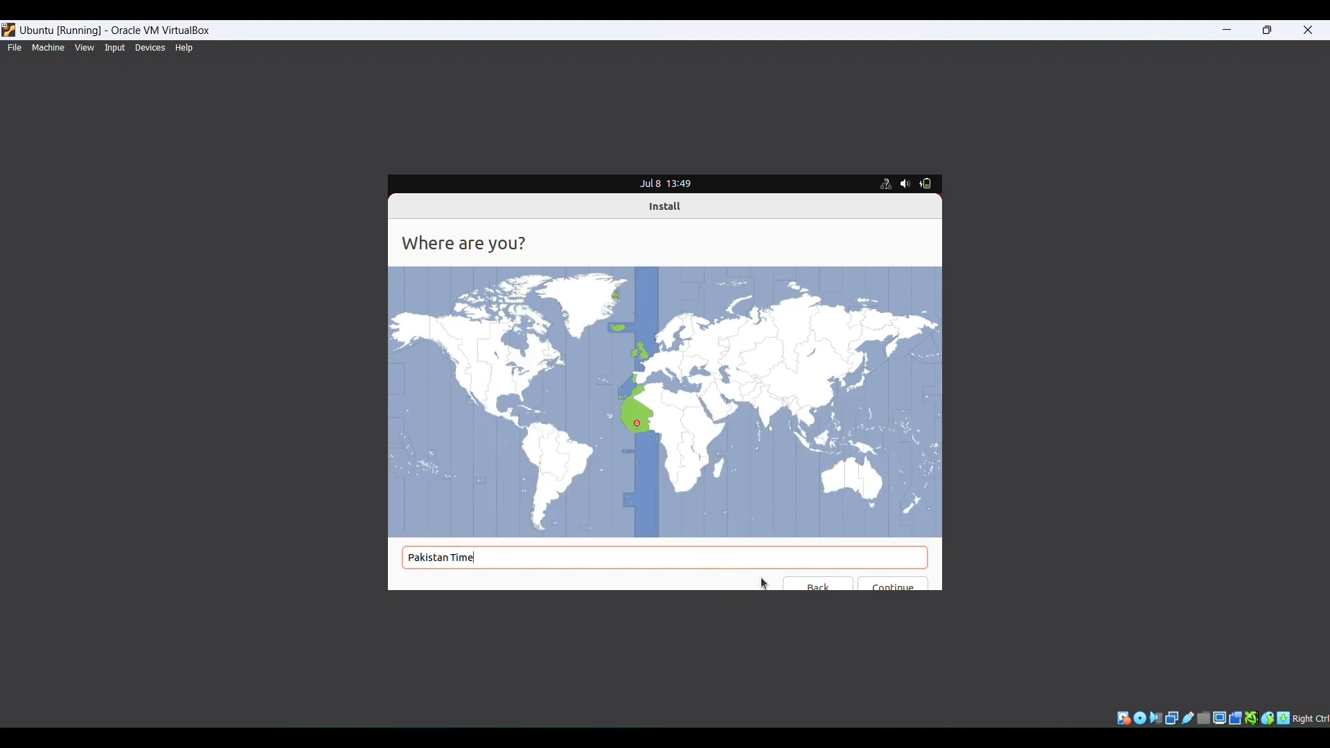
{"action": "left_click", "coordinate": [890, 588]}
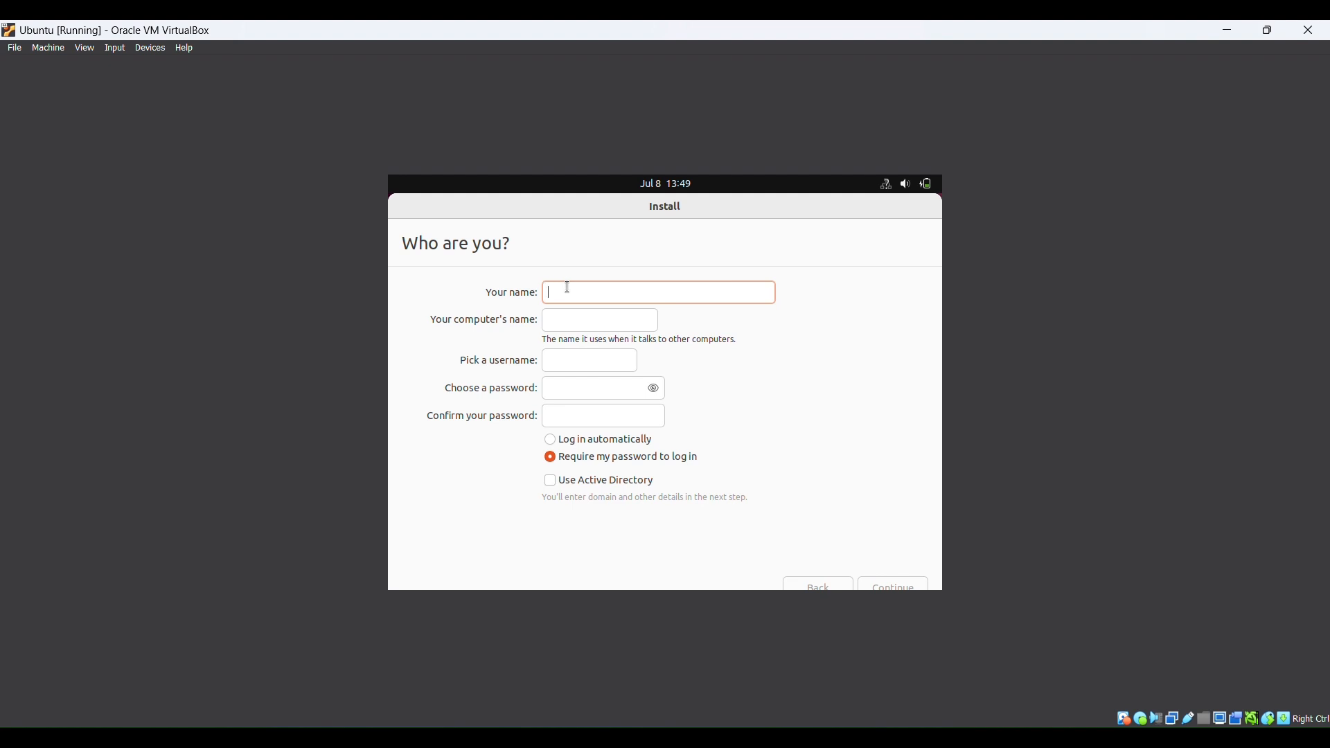
Enter the user's name, computer name Ubuntu, and a confirmed account password
{"action": "type", "text": "yasir"}
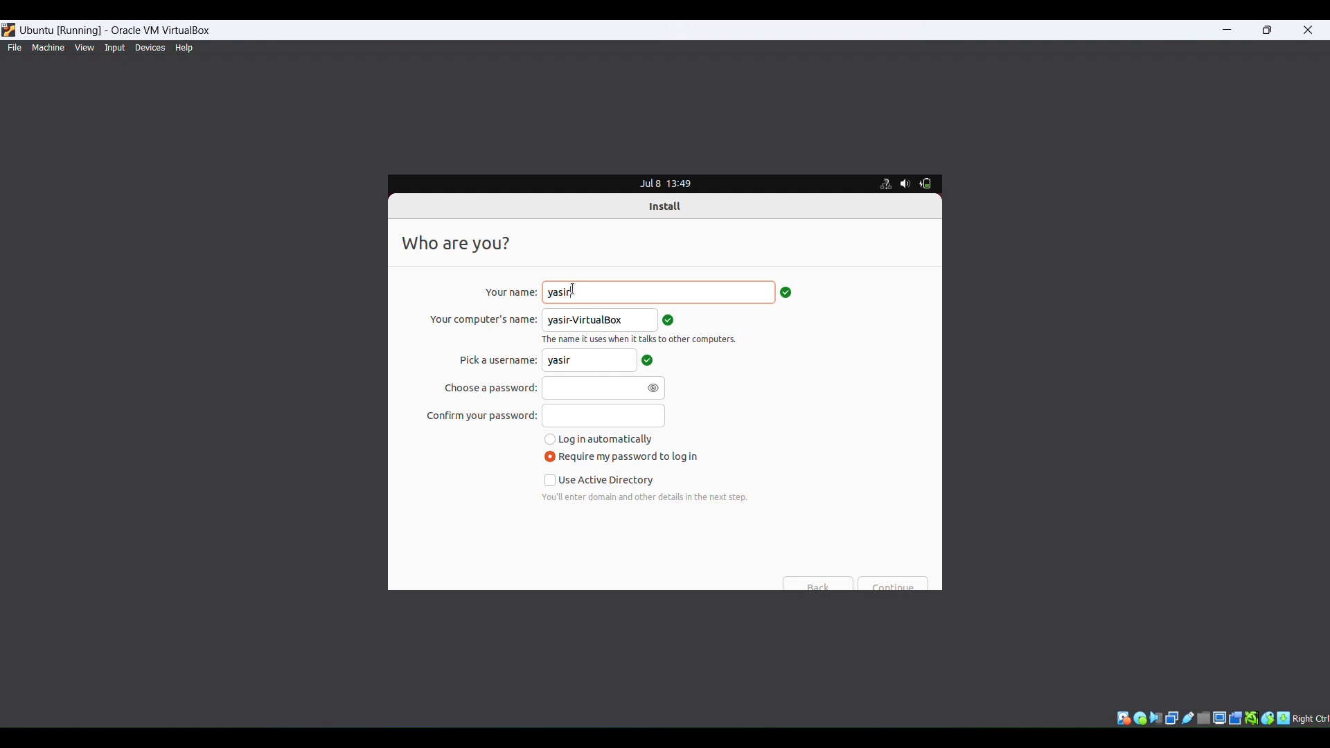
{"action": "left_click", "coordinate": [627, 320]}
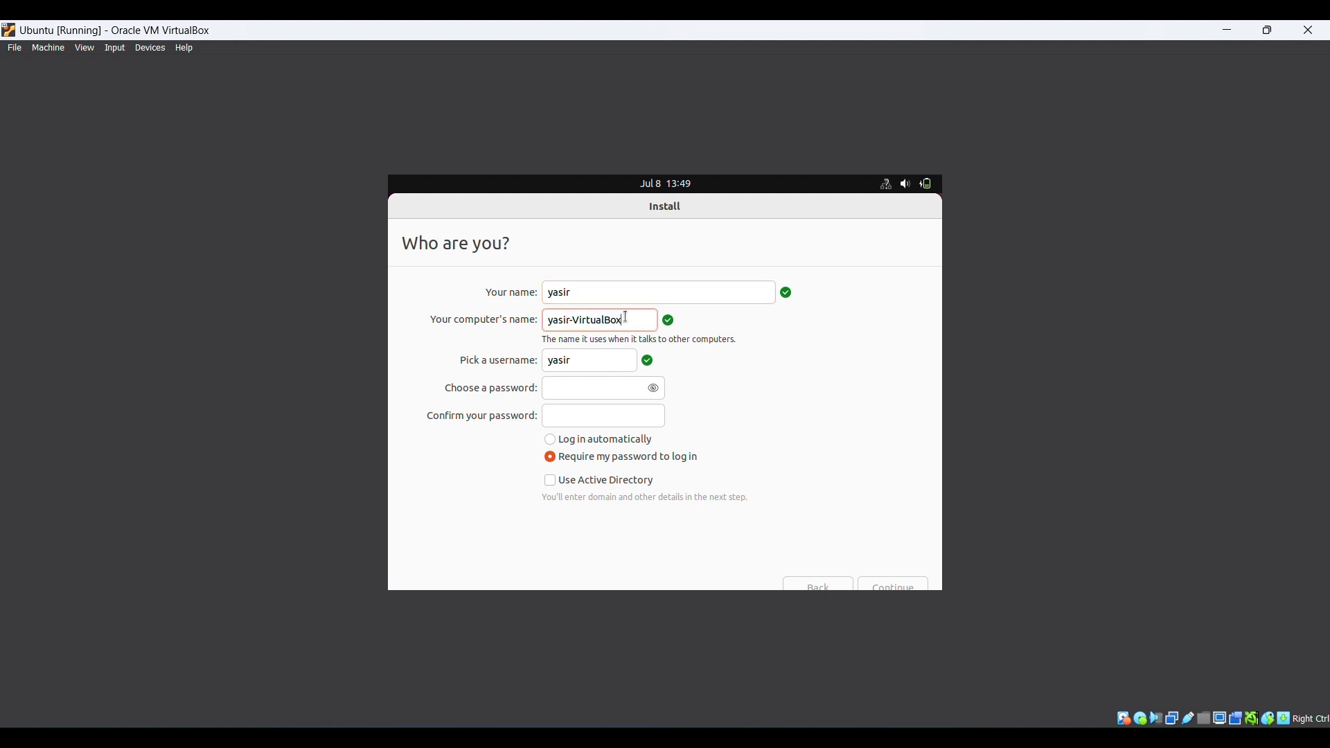
{"action": "key", "text": "ctrl+a"}
{"action": "type", "text": "Ubuntu"}
{"action": "left_click", "coordinate": [594, 388]}
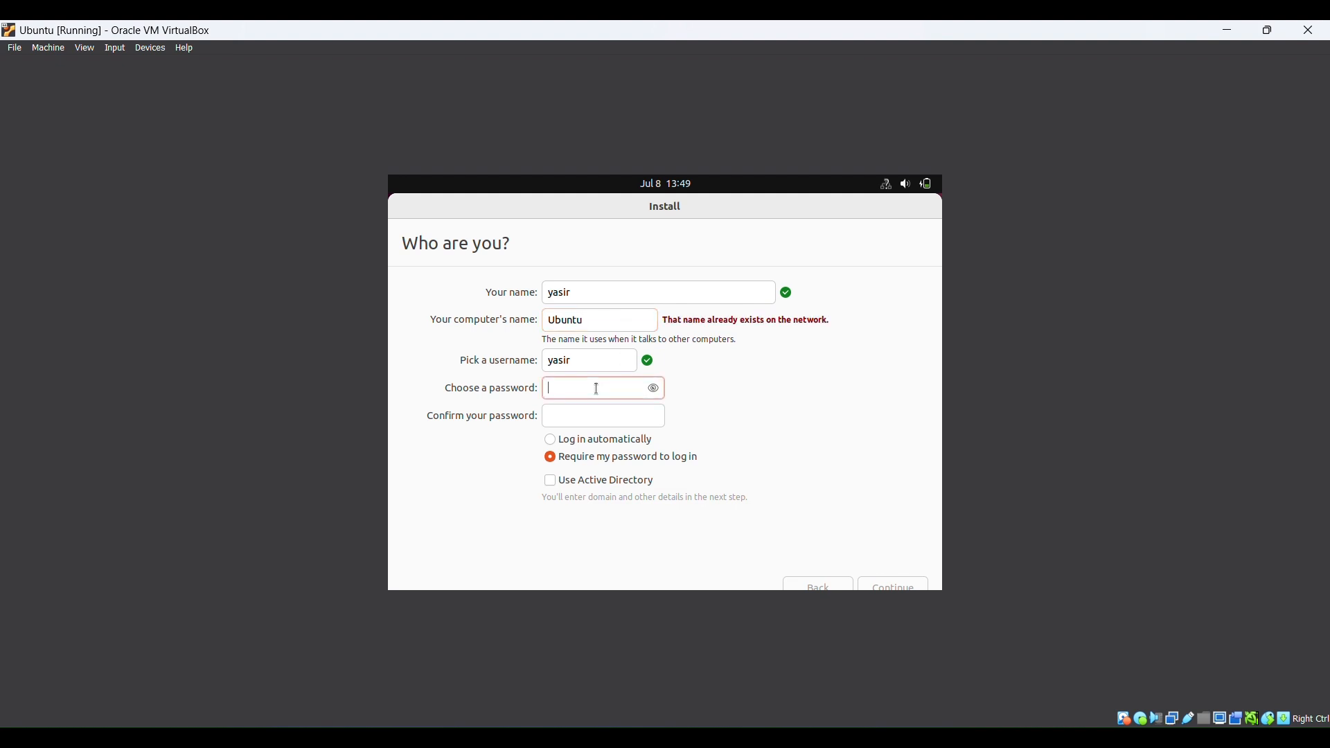
{"action": "type", "text": "12345"}
{"action": "key", "text": "Tab"}
{"action": "type", "text": "1234"}
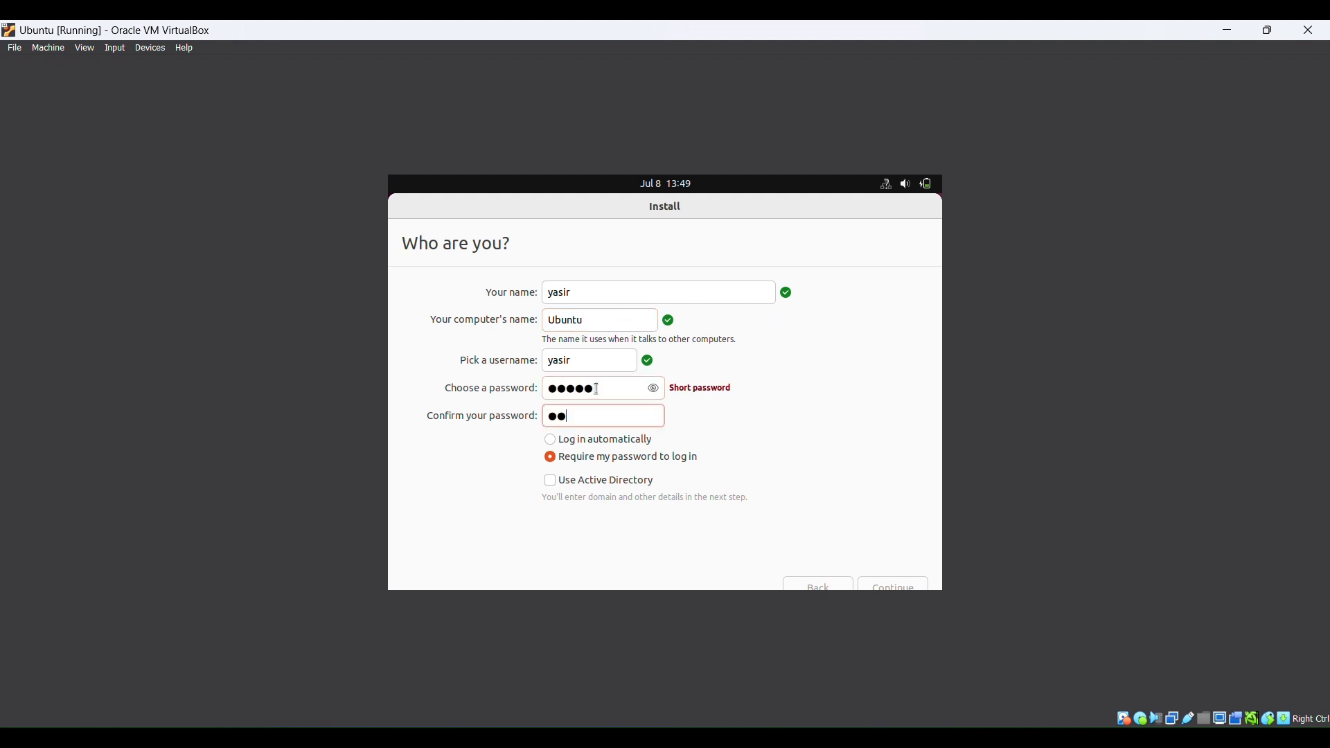
{"action": "type", "text": "5"}
{"action": "left_click", "coordinate": [887, 586]}
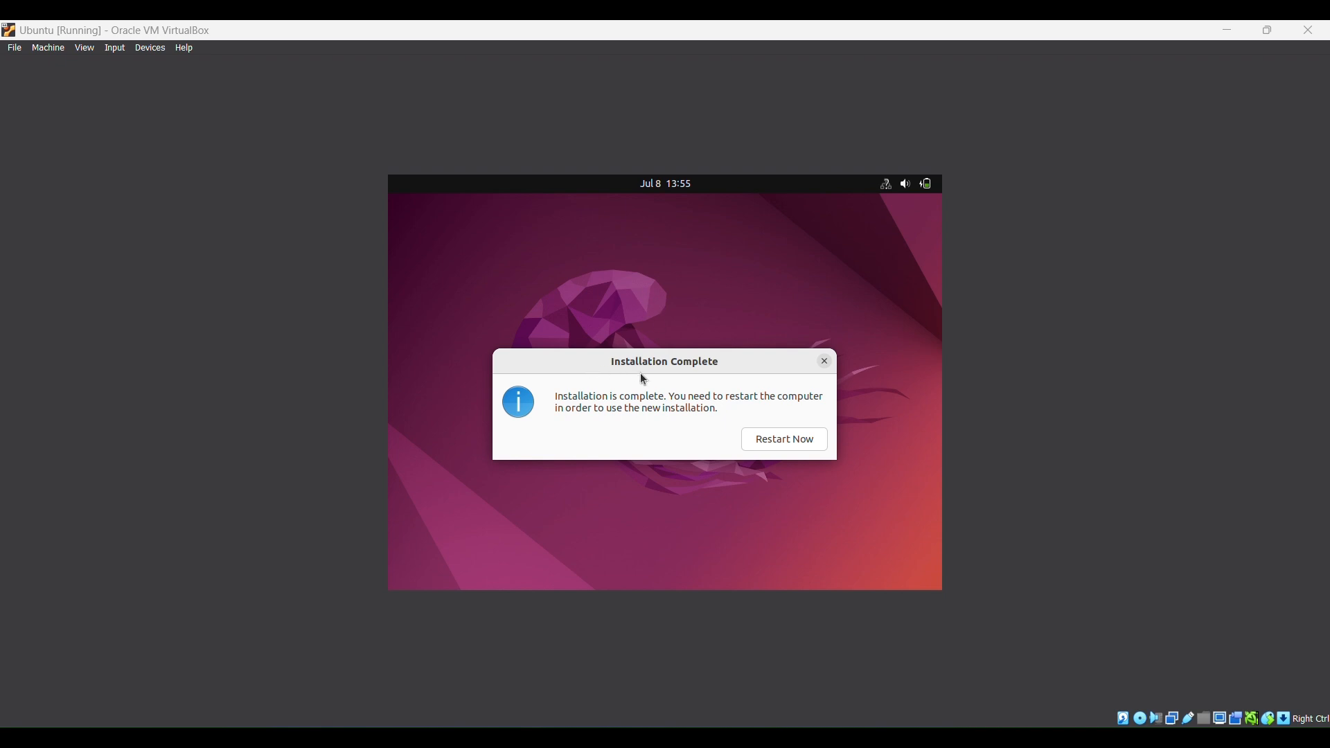
Restart the VM and confirm removal of the installation medium
{"action": "left_click", "coordinate": [772, 440]}
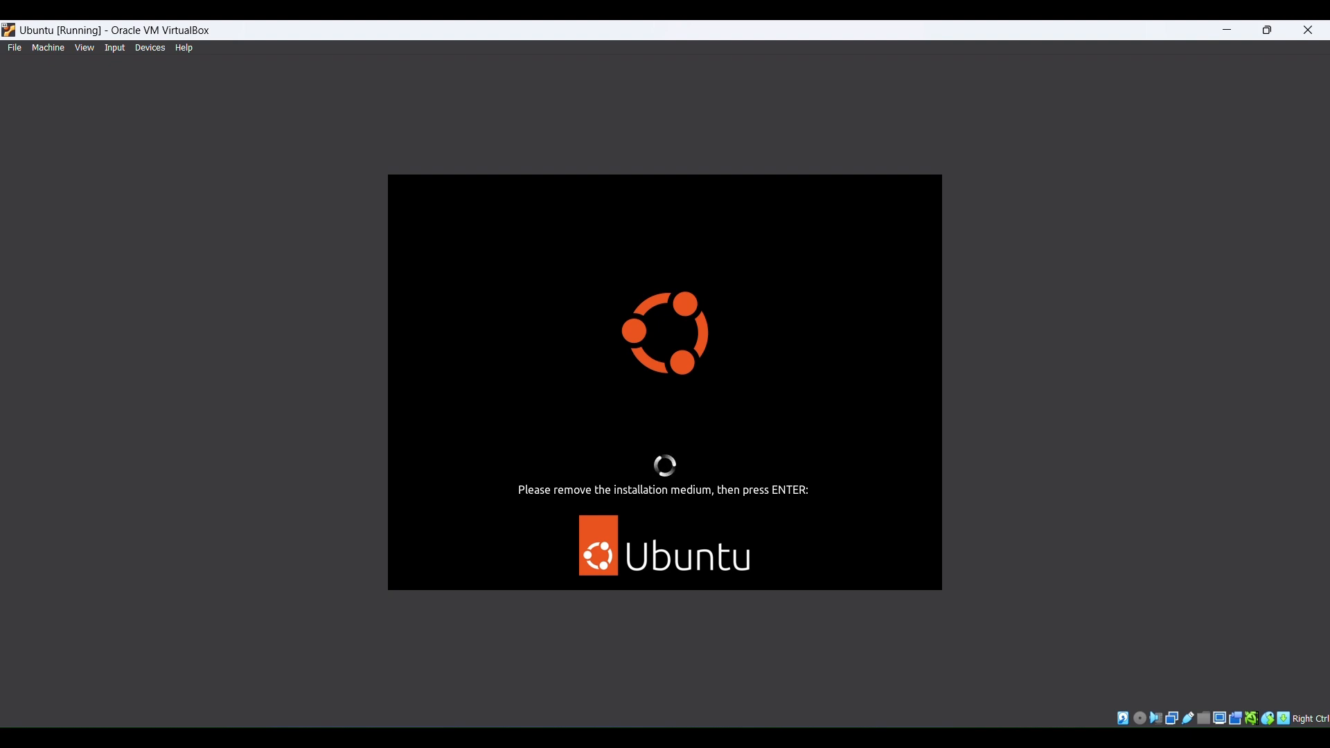
{"action": "key", "text": "Return"}
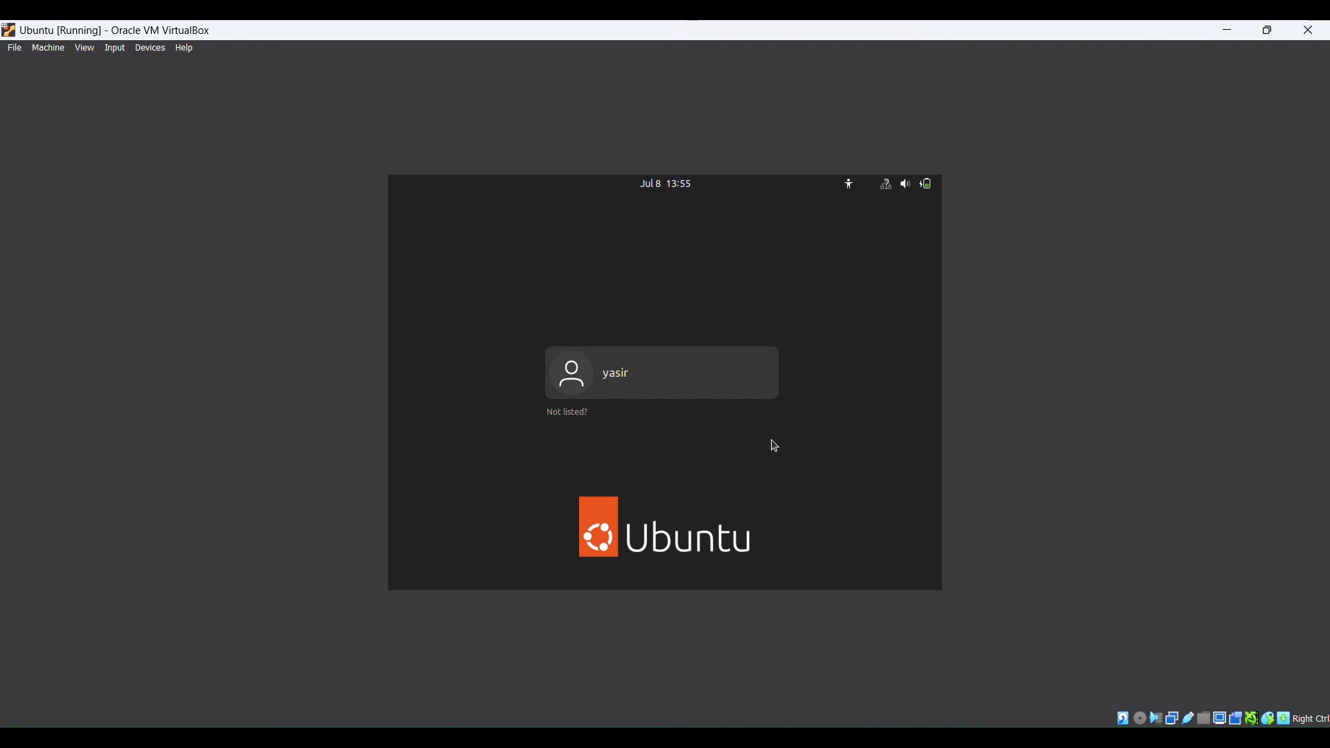
Select the new user account on the login screen and sign in with its password
{"action": "key", "text": "Return"}
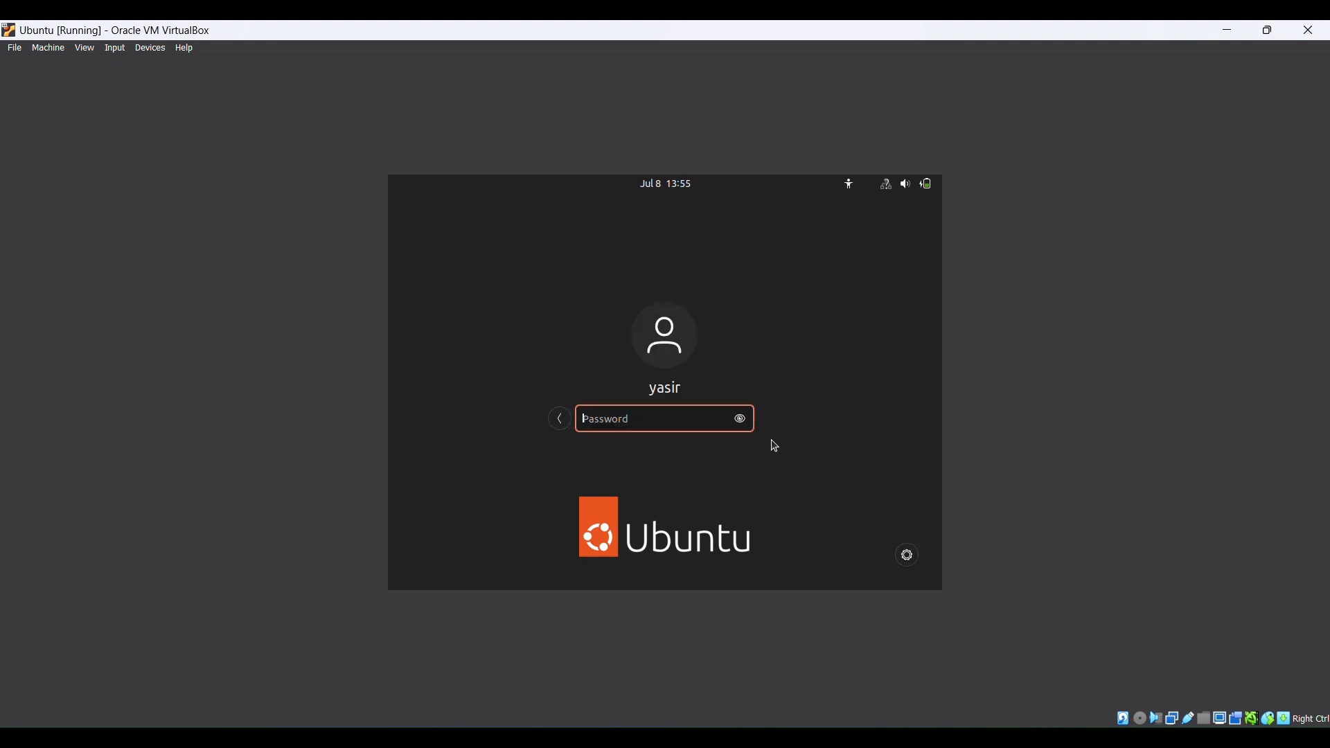
{"action": "type", "text": "*****"}
{"action": "key", "text": "Return"}
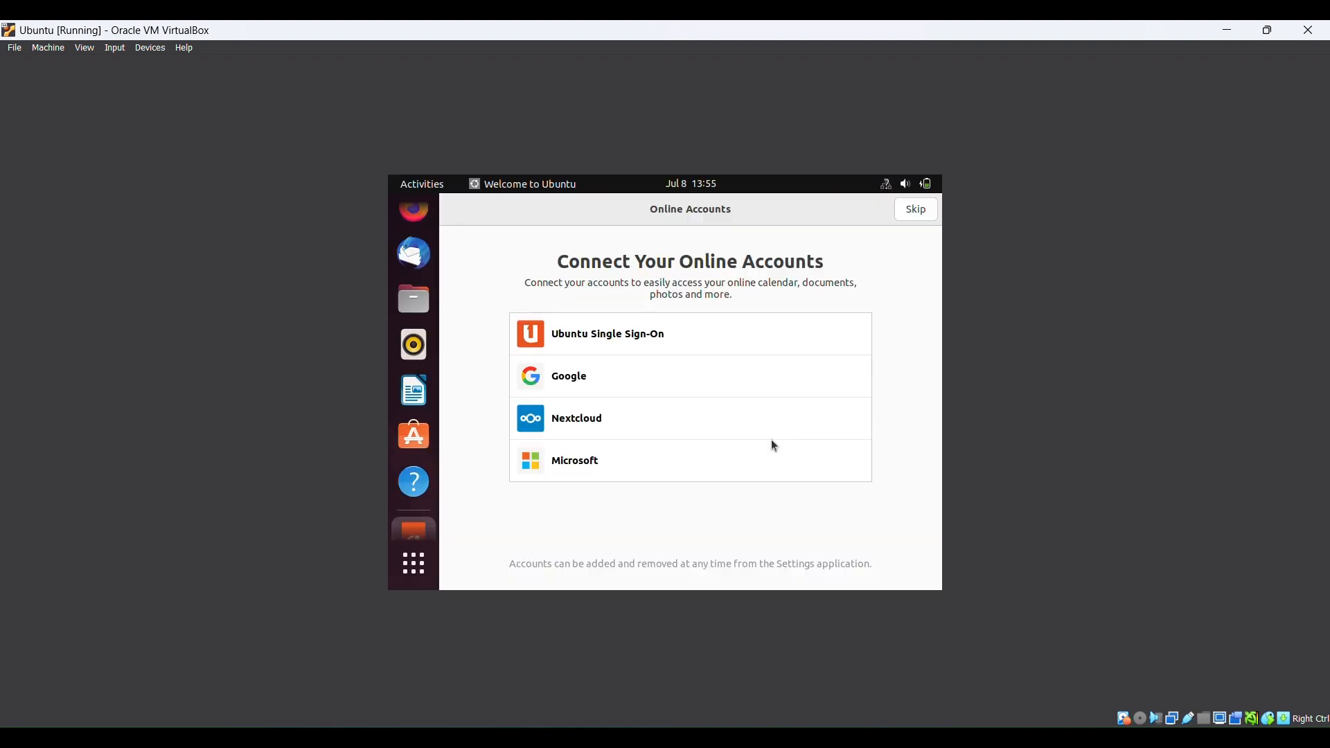
Skip online accounts, choose 'No, don't send system info', leave location services off, and finish
{"action": "left_click", "coordinate": [922, 210]}
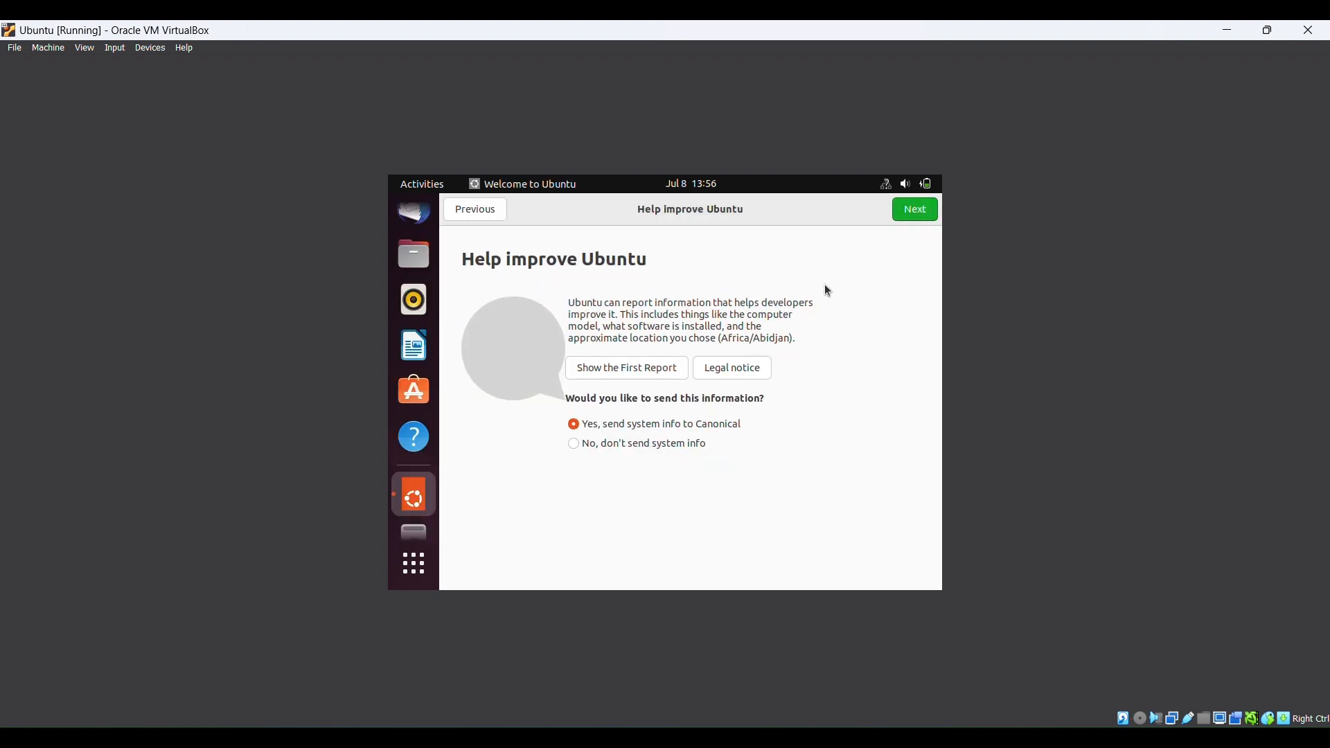
{"action": "left_click", "coordinate": [574, 444]}
{"action": "left_click", "coordinate": [917, 212]}
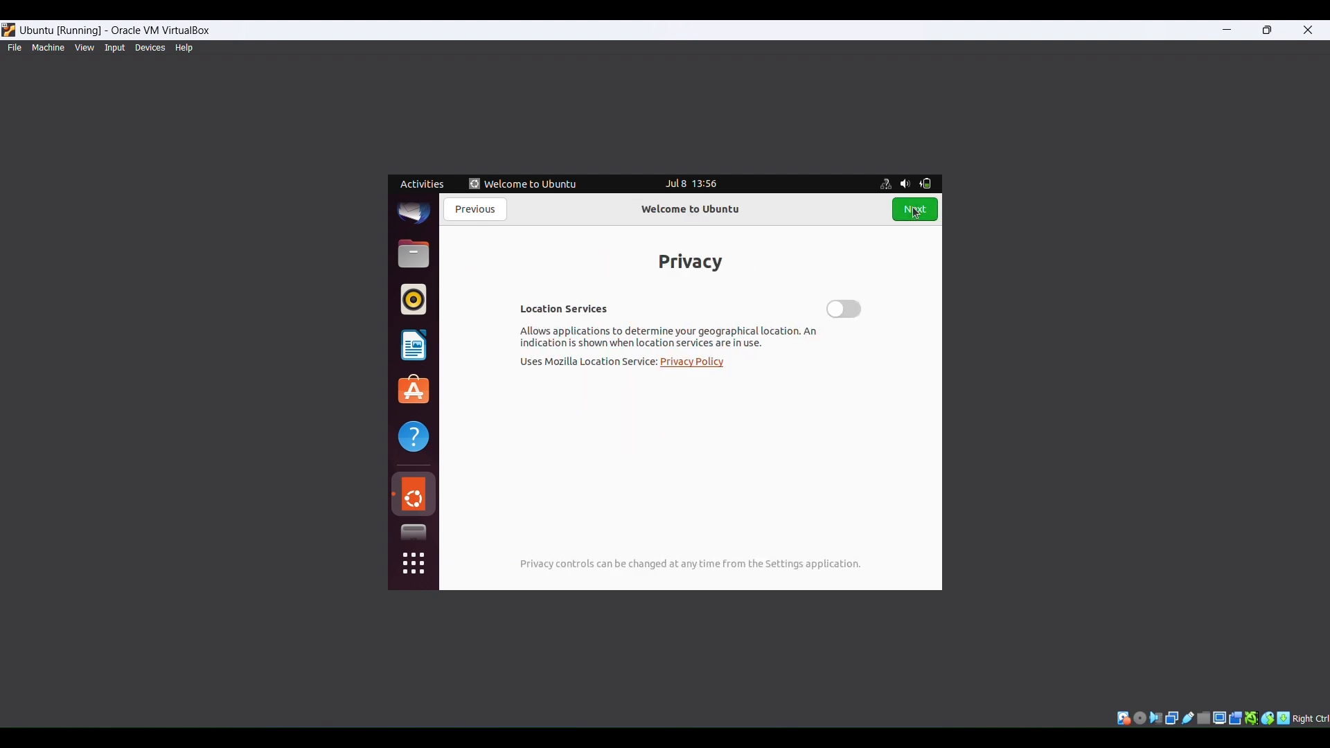
{"action": "left_click", "coordinate": [917, 212]}
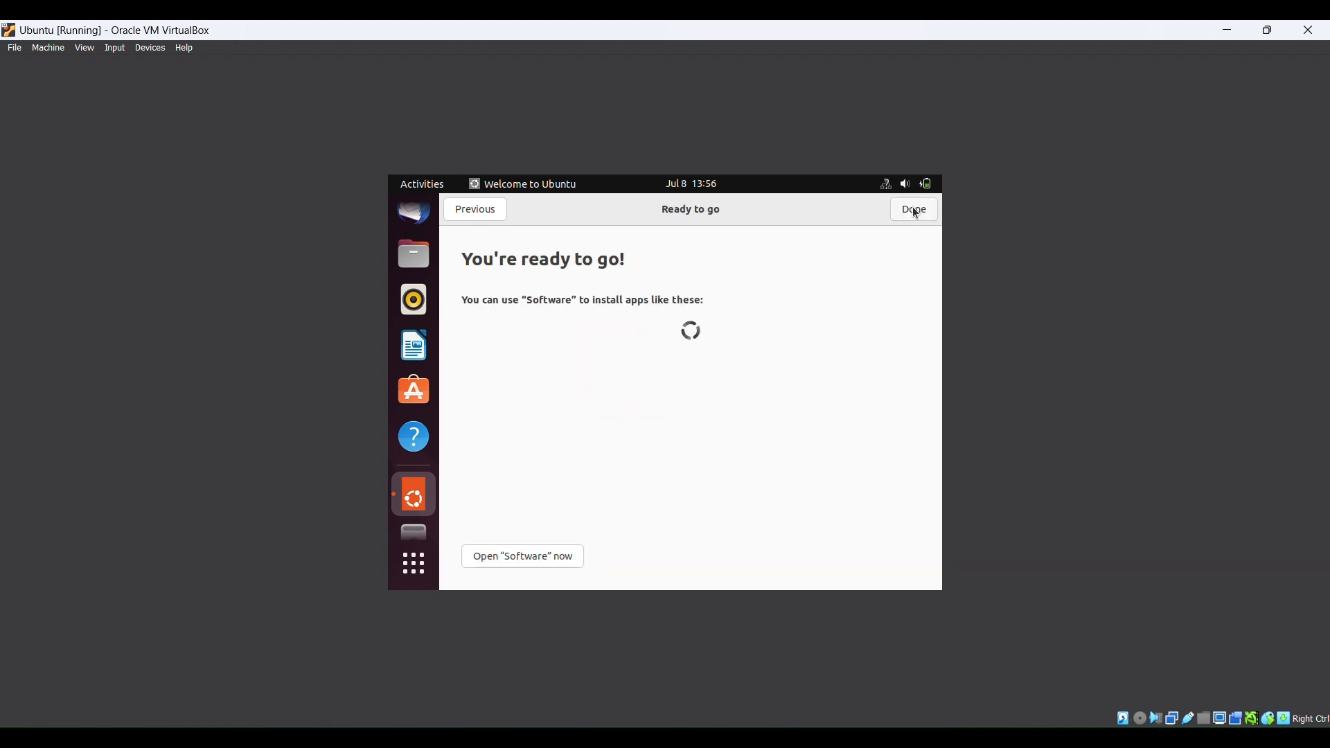
{"action": "left_click", "coordinate": [916, 210]}
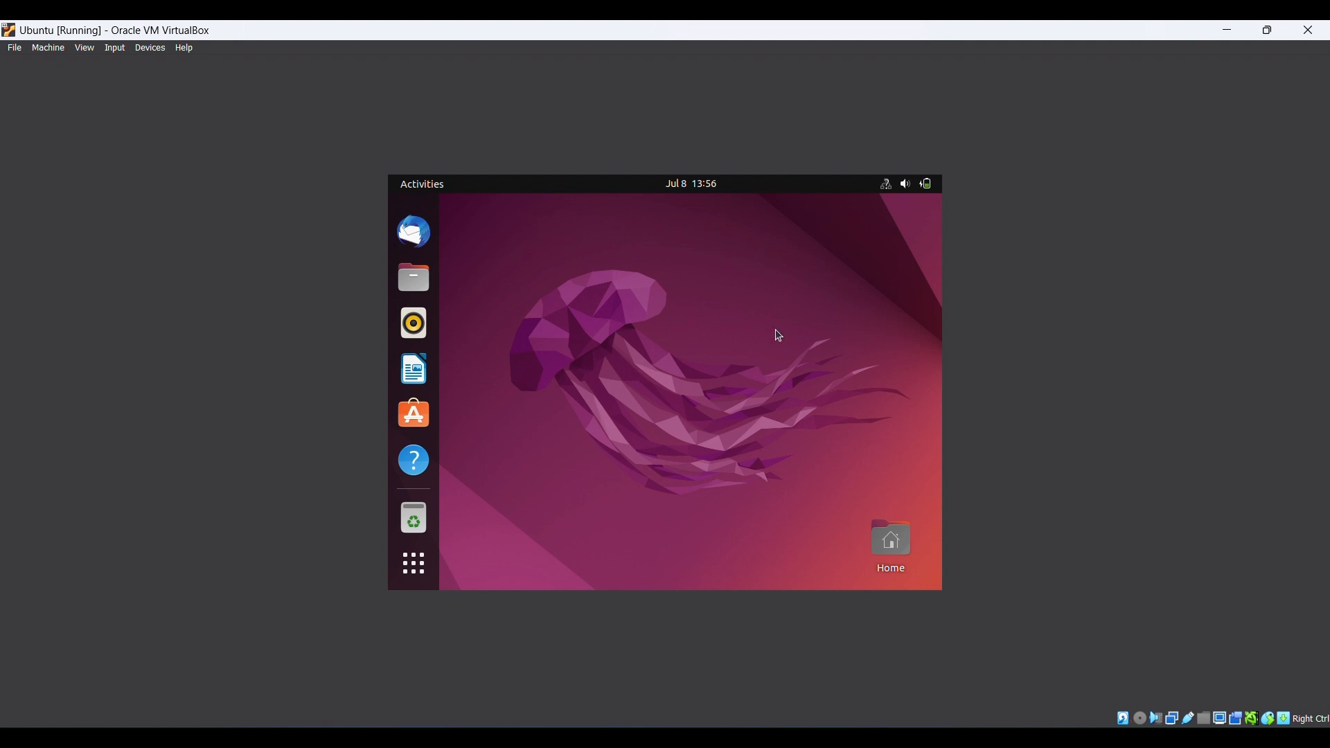
Launch Files from the Ubuntu dock to display the Home folder
{"action": "left_click", "coordinate": [415, 278]}
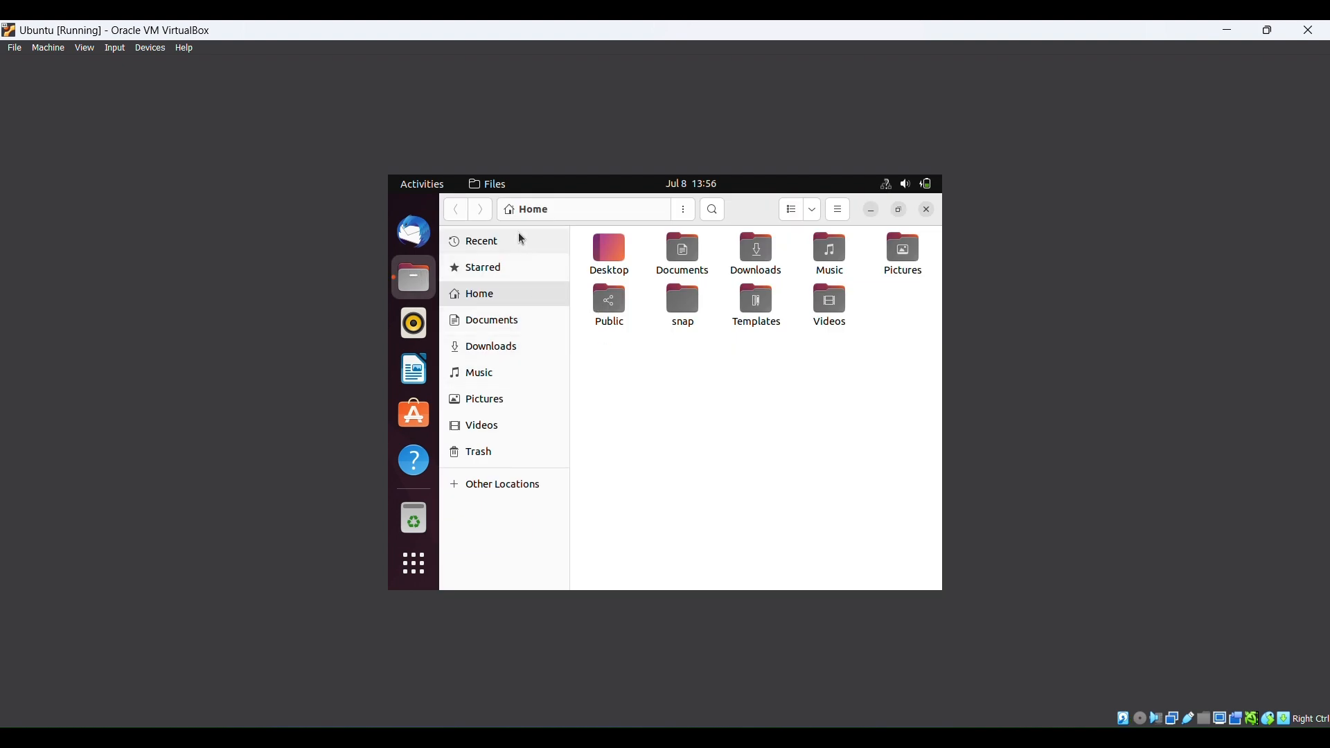